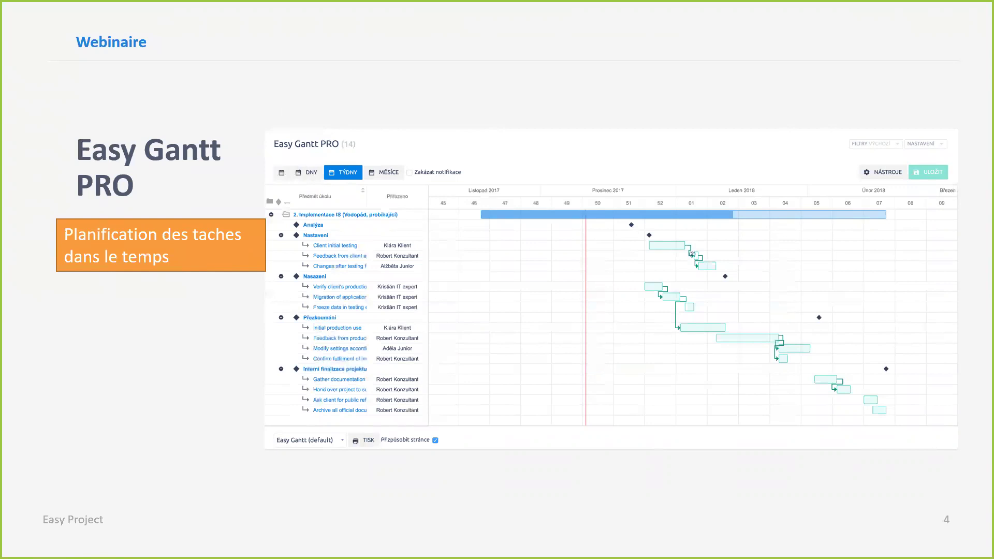
{"action": "key", "text": "Right"}
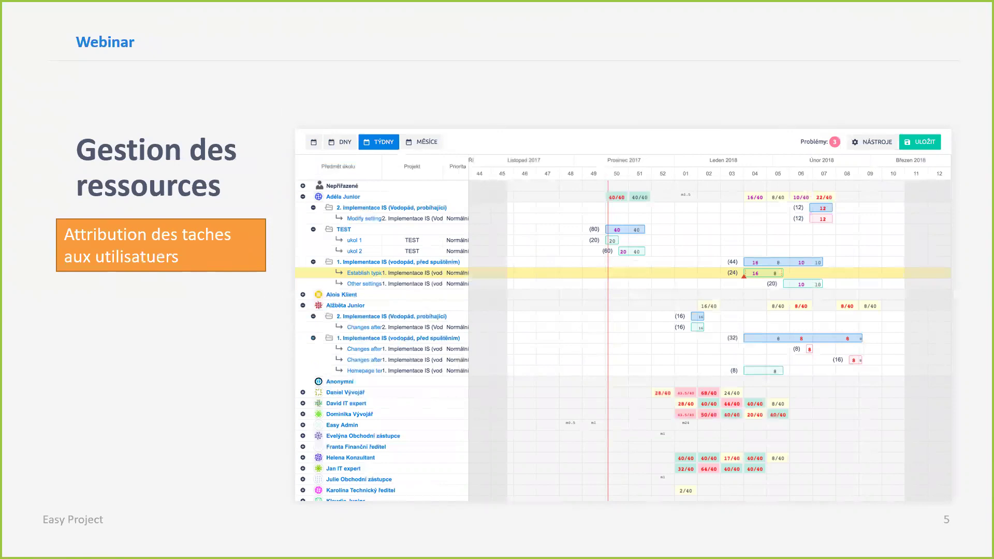
{"action": "key", "text": "Right"}
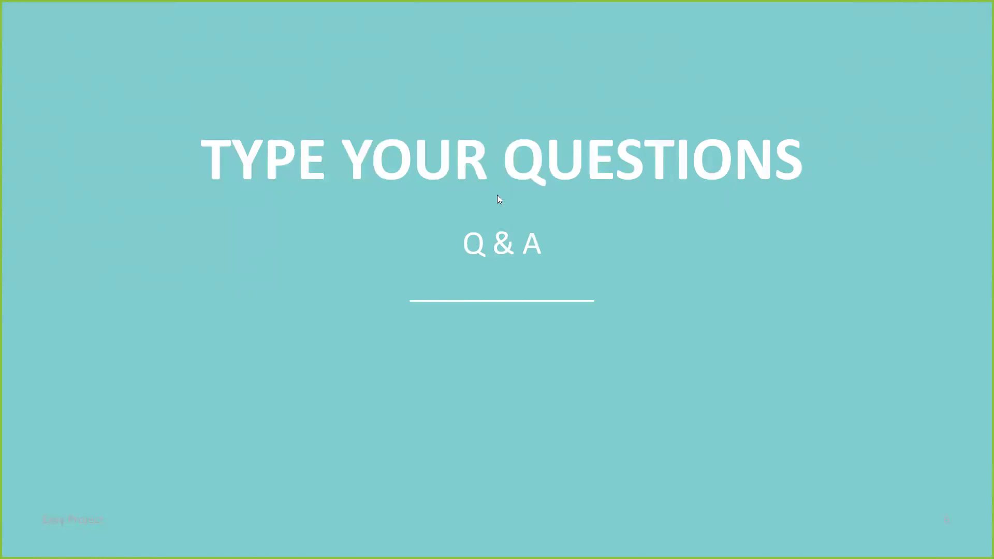
Leave the slide show, switch to Easy Project in the browser and start a new project named Webinaire.
{"action": "key", "text": "Escape"}
{"action": "key", "text": "super+Down"}
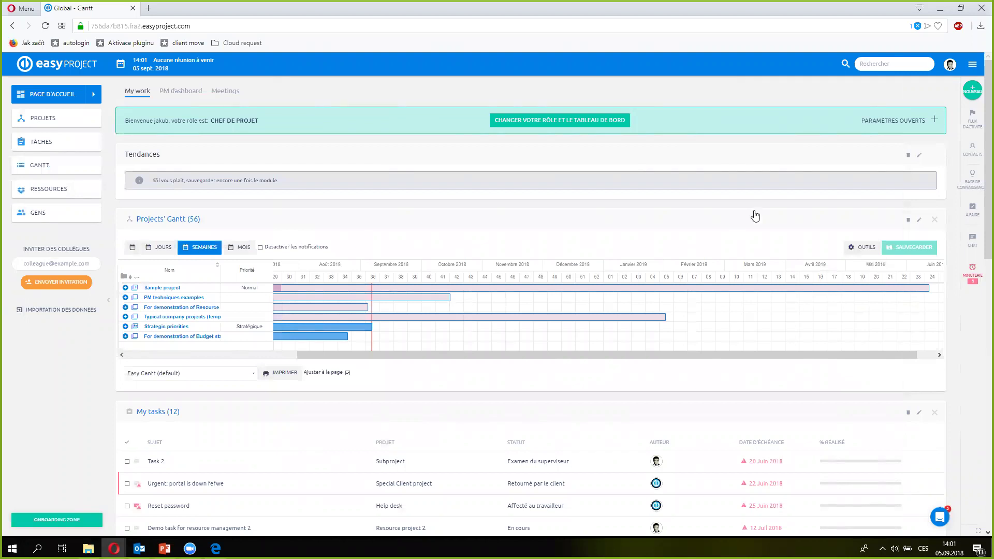
{"action": "left_click", "coordinate": [972, 92]}
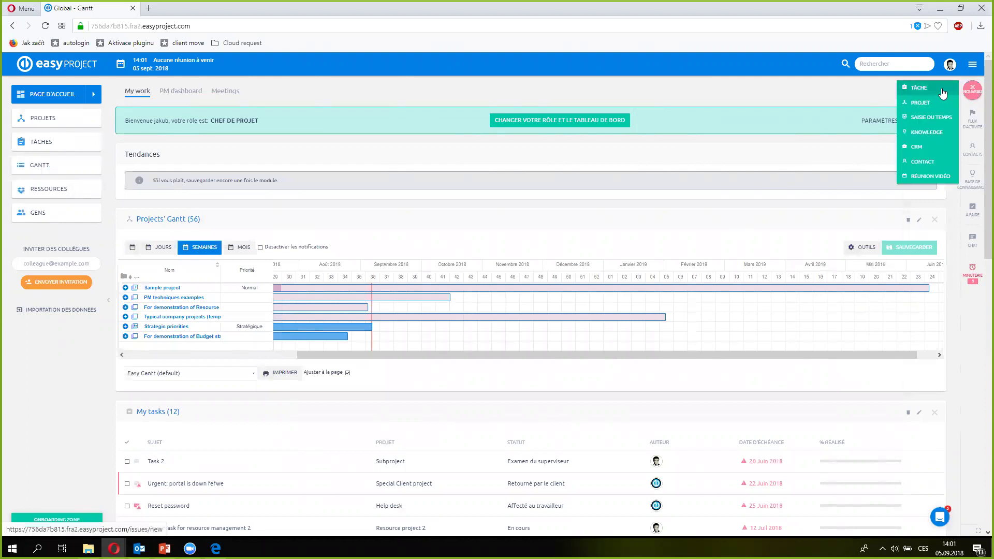
{"action": "left_click", "coordinate": [928, 102]}
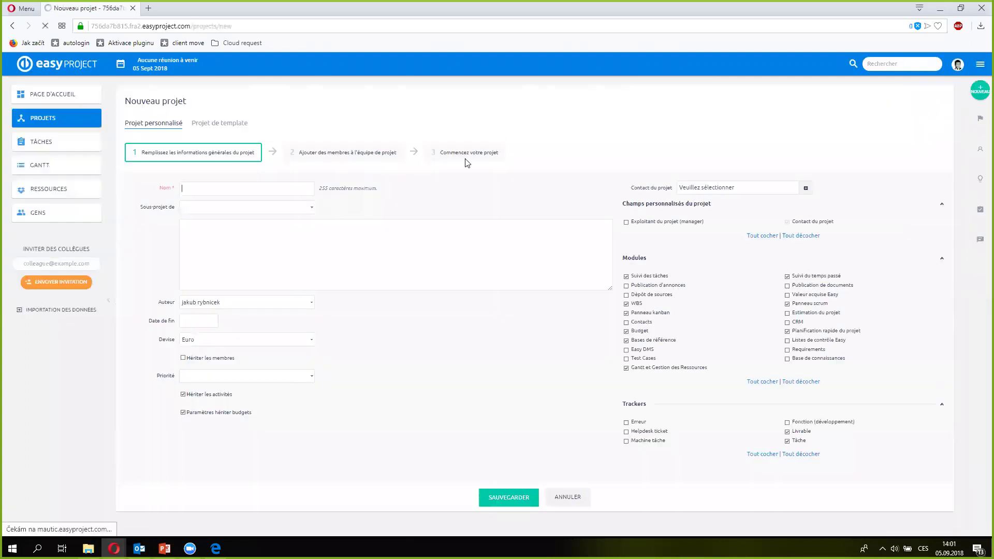
{"action": "left_click", "coordinate": [278, 189]}
{"action": "type", "text": "we"}
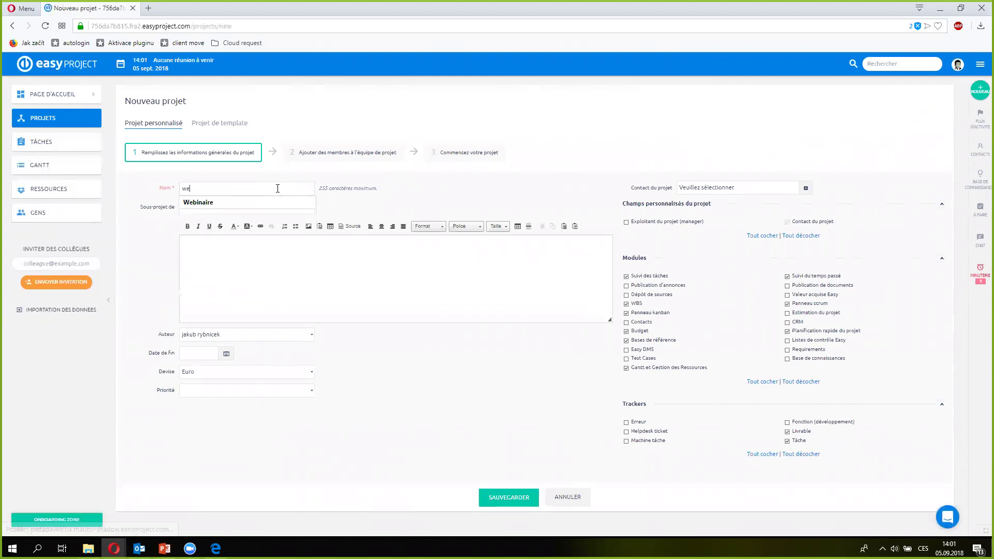
{"action": "key", "text": "Down"}
{"action": "key", "text": "Return"}
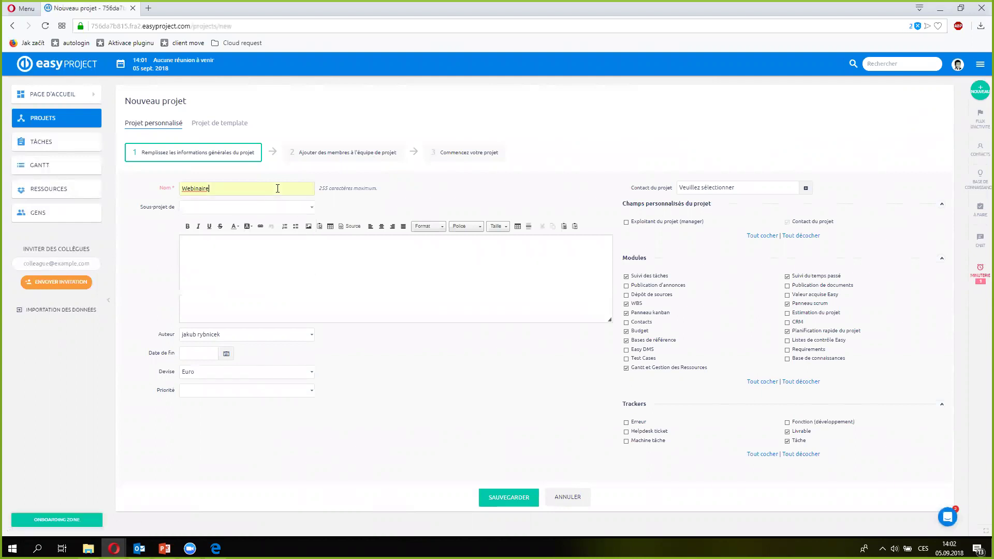
Look through the list of possible parent projects for the new project without choosing one.
{"action": "left_click", "coordinate": [311, 208]}
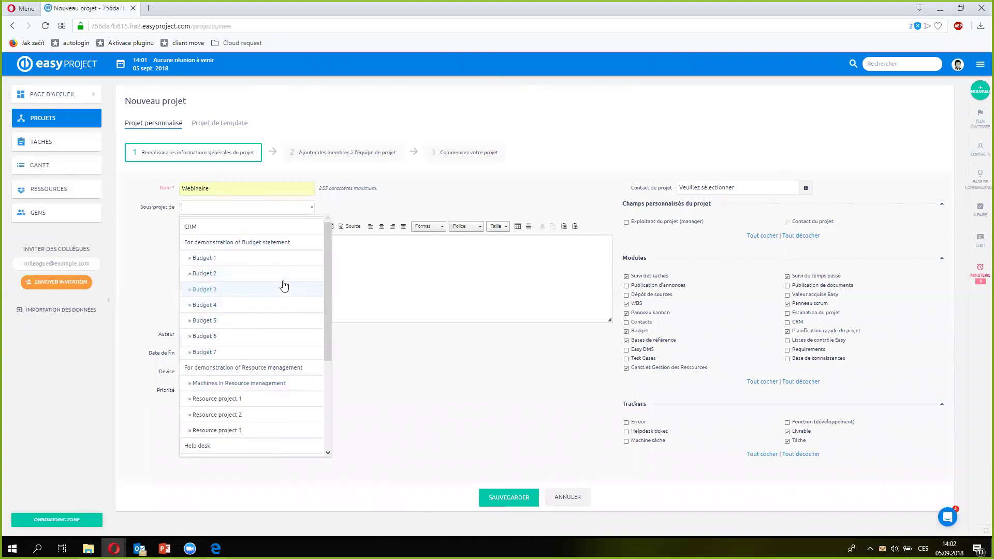
{"action": "scroll", "coordinate": [283, 285], "scroll_direction": "down", "scroll_amount": 5}
{"action": "left_click", "coordinate": [347, 204]}
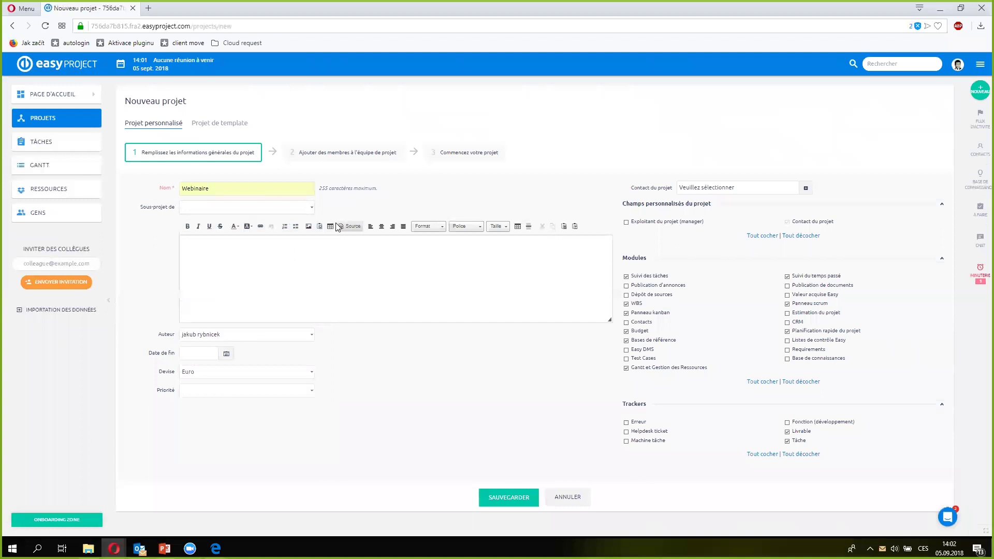
Enter gggfgfggfg as the project description and look through the author and priority choices, keeping the defaults.
{"action": "left_click", "coordinate": [287, 261]}
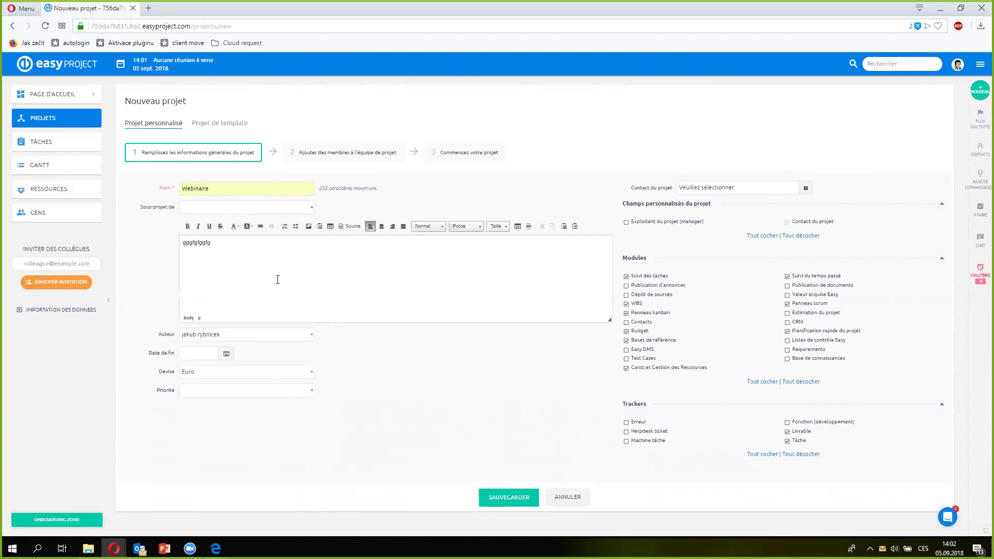
{"action": "left_click", "coordinate": [313, 337]}
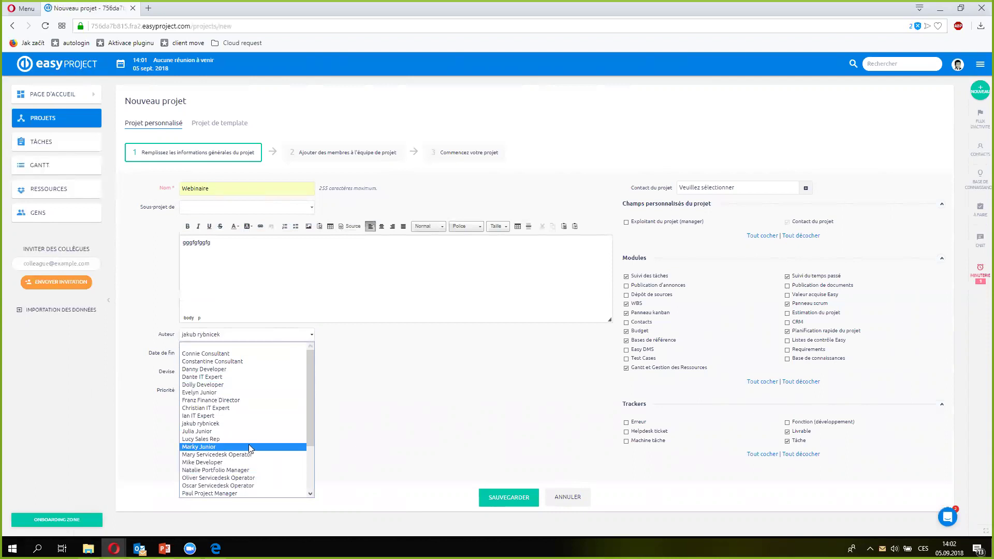
{"action": "left_click", "coordinate": [350, 358]}
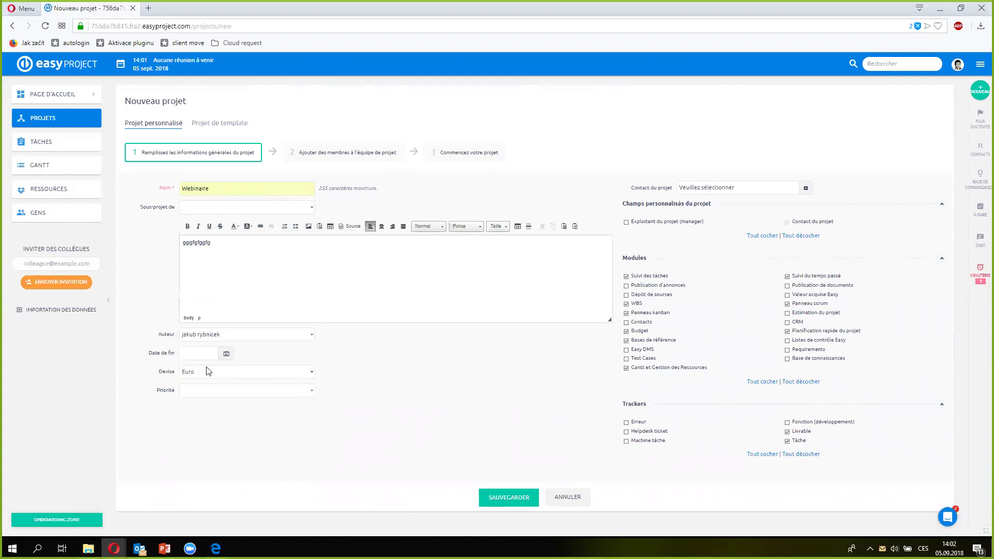
{"action": "left_click", "coordinate": [303, 398]}
{"action": "left_click", "coordinate": [368, 391]}
Disable the Panneau kanban, Budget and Panneau scrum modules and save the new project.
{"action": "left_click", "coordinate": [645, 313]}
{"action": "left_click", "coordinate": [643, 335]}
{"action": "left_click", "coordinate": [815, 306]}
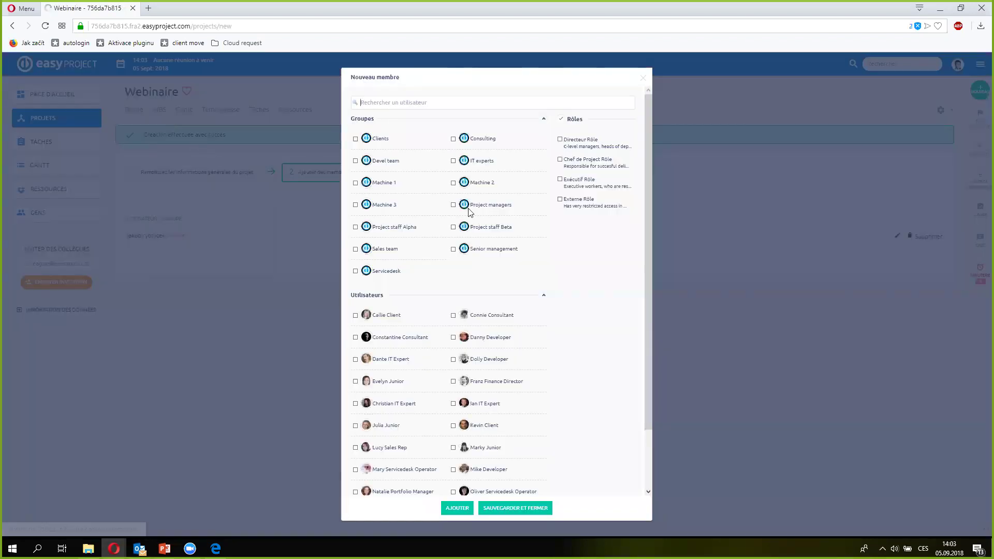
Add a junior, a developer and a servicedesk operator as project members with the Exécutif Rôle.
{"action": "left_click", "coordinate": [643, 78]}
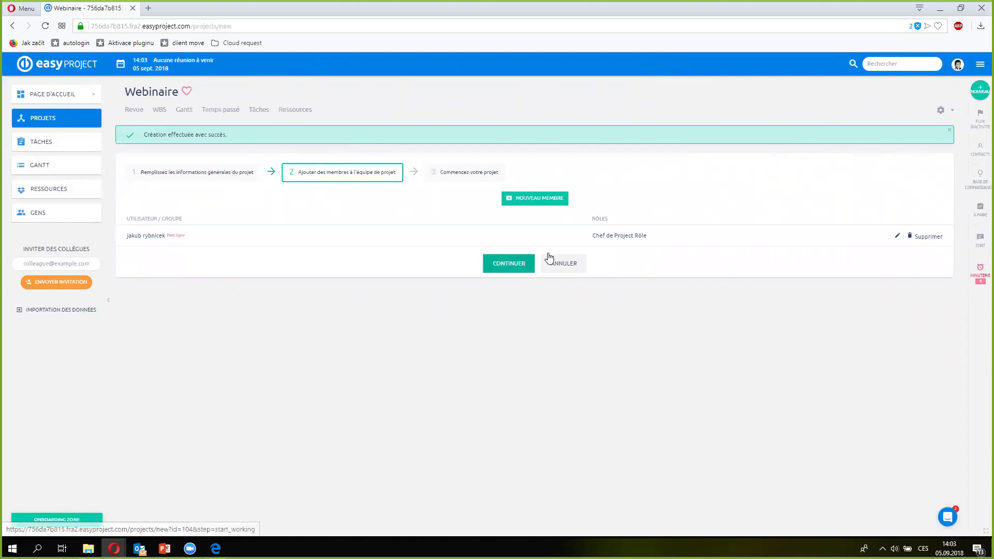
{"action": "left_click", "coordinate": [540, 200]}
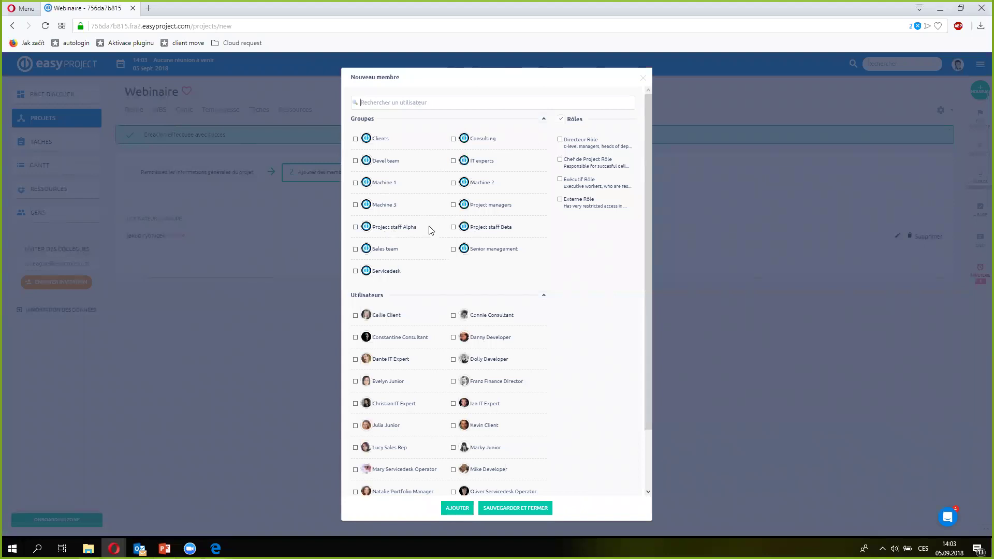
{"action": "scroll", "coordinate": [435, 230], "scroll_direction": "down", "scroll_amount": 3}
{"action": "left_click", "coordinate": [453, 377]}
{"action": "left_click", "coordinate": [454, 400]}
{"action": "left_click", "coordinate": [453, 422]}
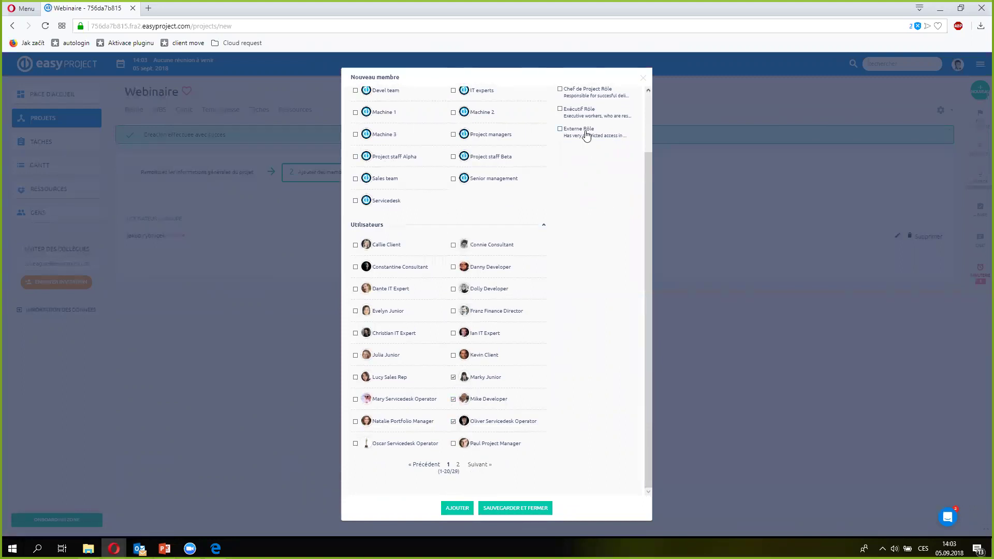
{"action": "left_click", "coordinate": [579, 110]}
{"action": "left_click", "coordinate": [468, 508]}
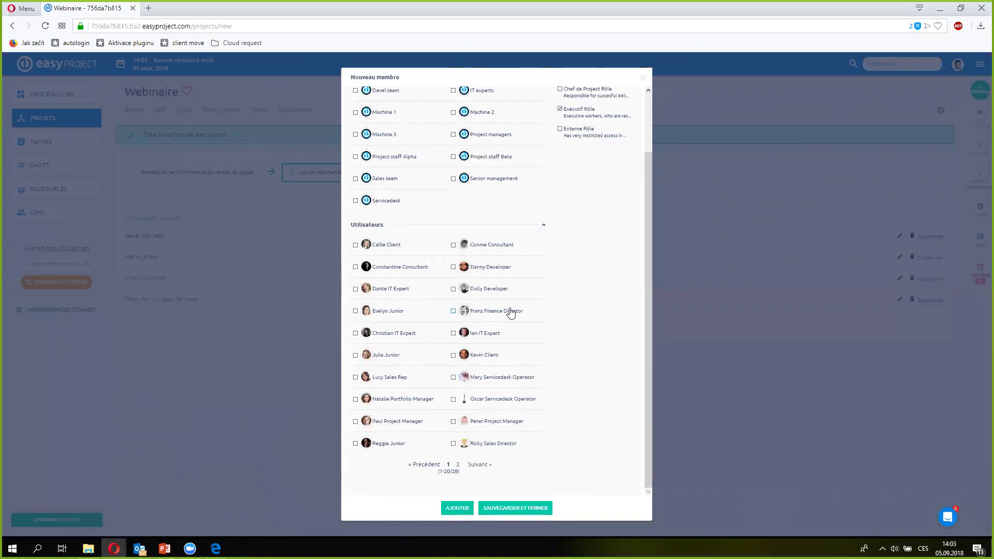
Add another servicedesk operator and the sales director with only the Directeur Rôle, saving and closing the member selection.
{"action": "left_click", "coordinate": [453, 399]}
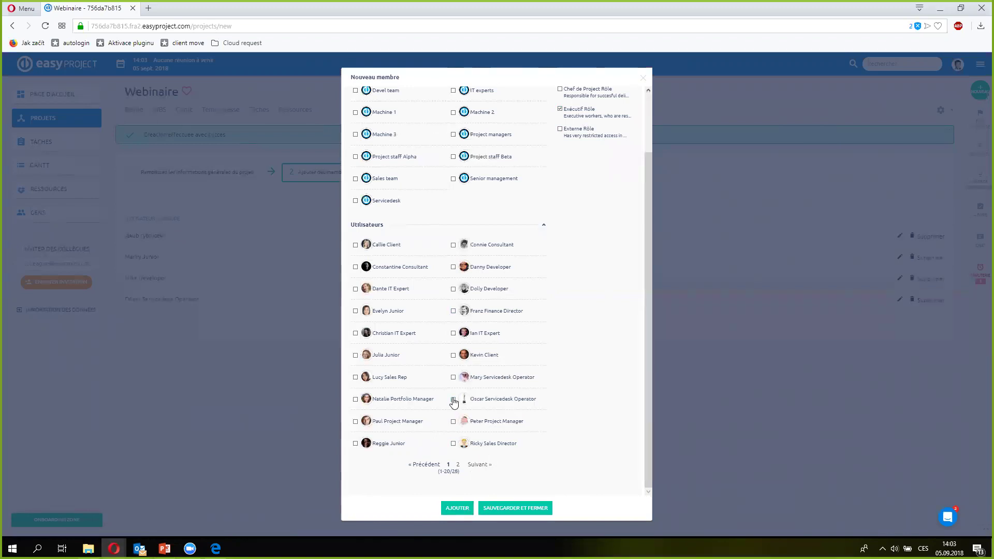
{"action": "left_click", "coordinate": [454, 444]}
{"action": "scroll", "coordinate": [564, 177], "scroll_direction": "up", "scroll_amount": 3}
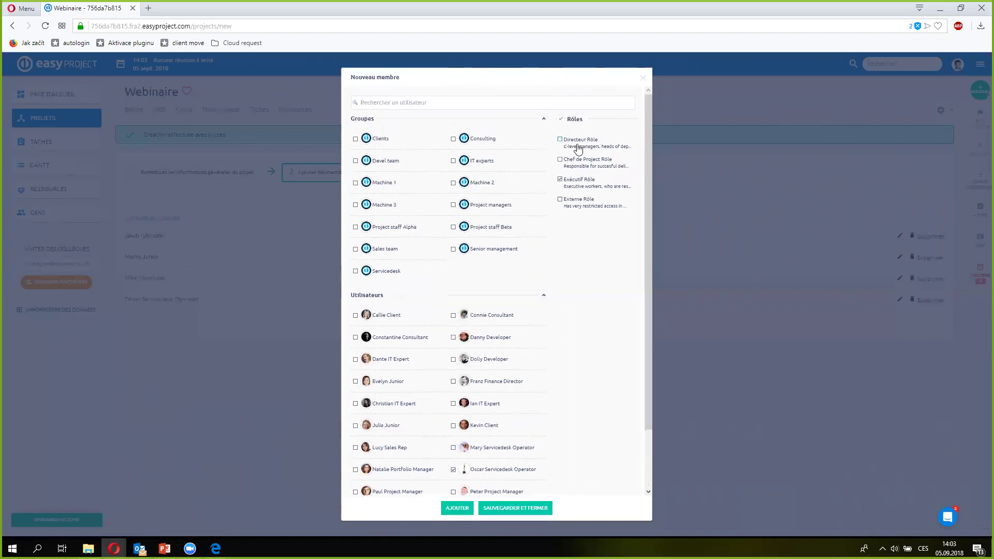
{"action": "left_click", "coordinate": [584, 191]}
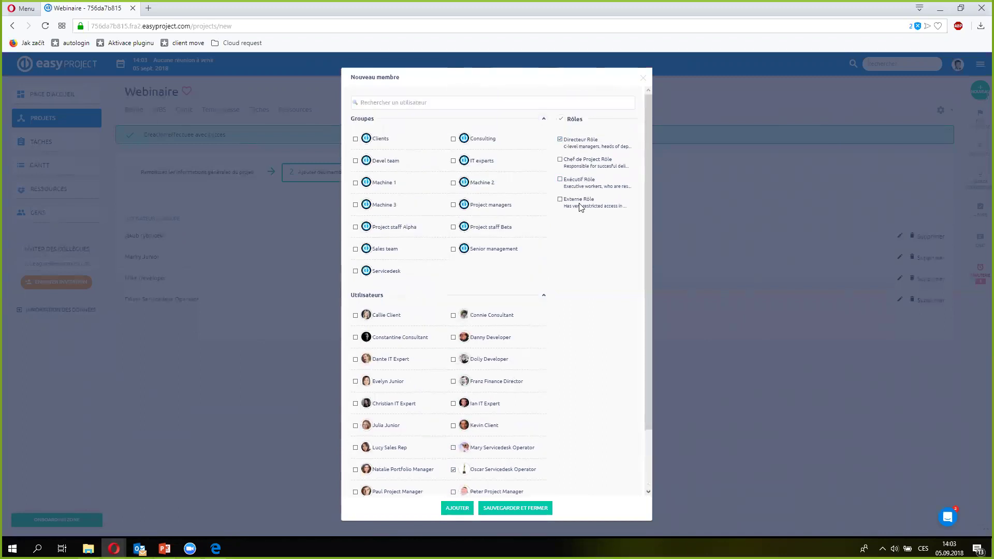
{"action": "left_click", "coordinate": [512, 510]}
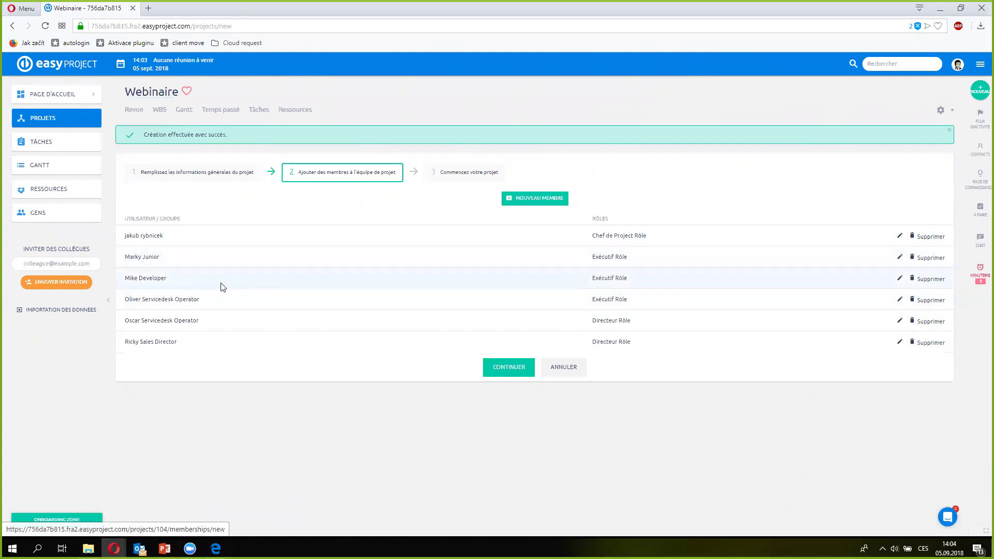
Give the developer member the additional Chef de Project Rôle and continue to the last project creation stage.
{"action": "left_click", "coordinate": [900, 280]}
{"action": "left_click", "coordinate": [549, 280]}
{"action": "left_click", "coordinate": [574, 321]}
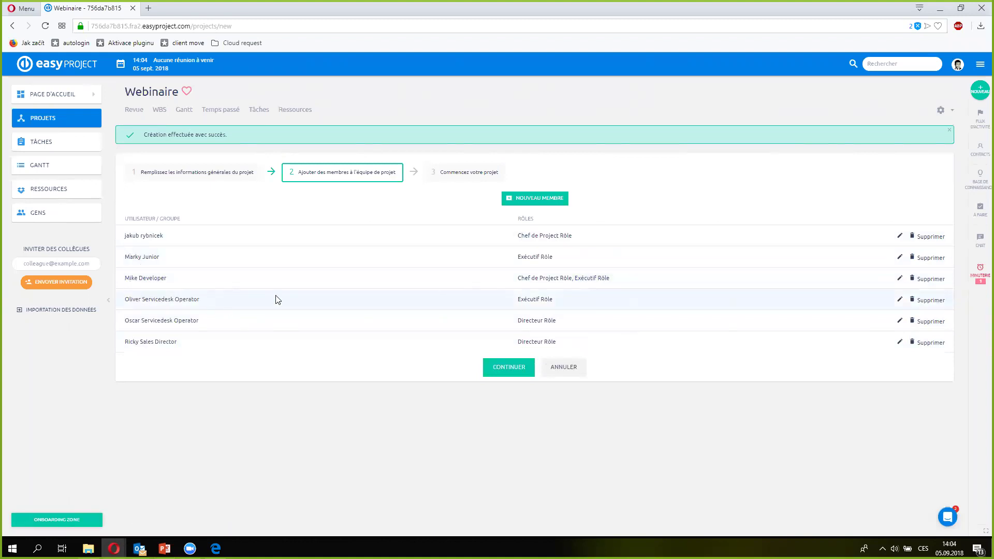
{"action": "left_click", "coordinate": [513, 367]}
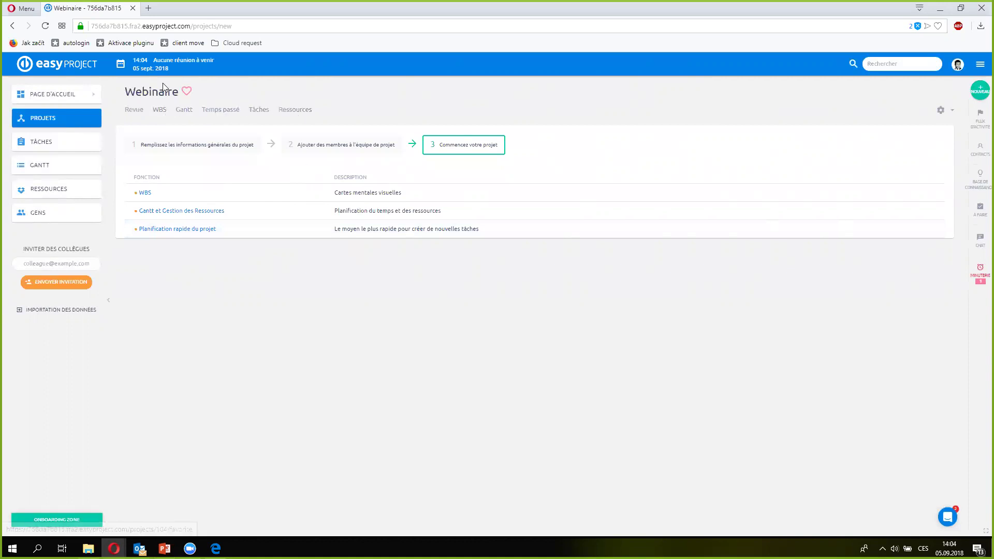
Open the project's WBS and add the child tasks tache1, tache2 and tache3 to Webinaire.
{"action": "left_click", "coordinate": [159, 112]}
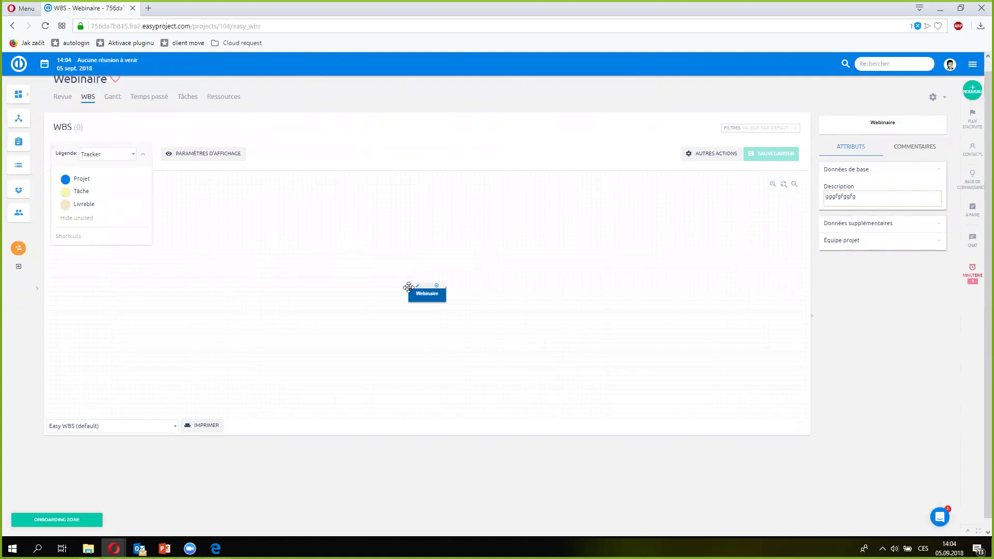
{"action": "right_click", "coordinate": [439, 296]}
{"action": "mouse_move", "coordinate": [470, 311]}
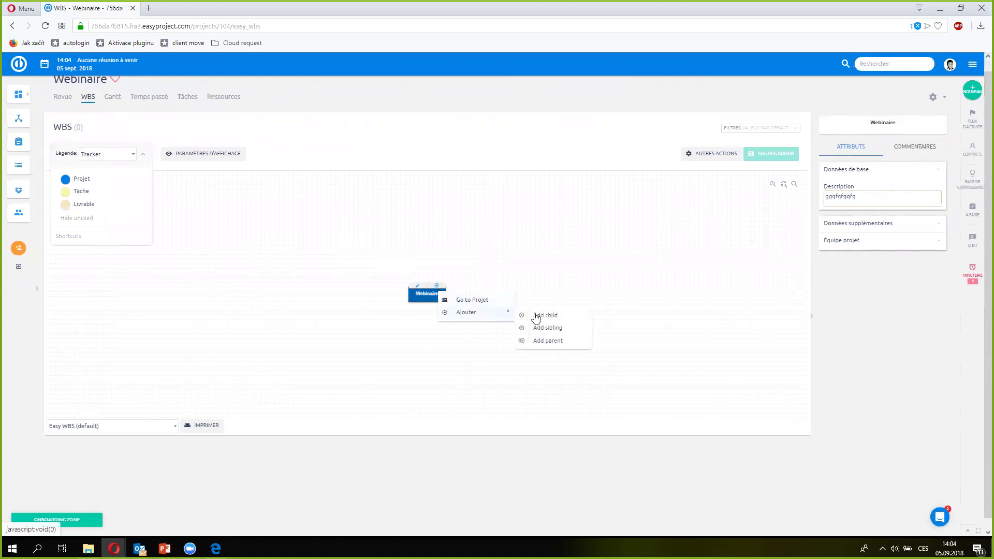
{"action": "left_click", "coordinate": [537, 313]}
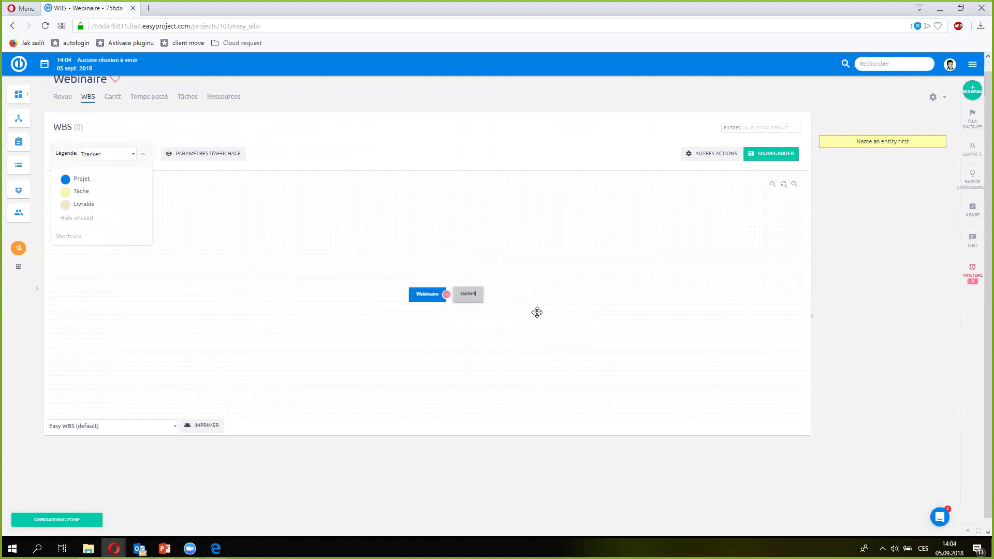
{"action": "key", "text": "Return"}
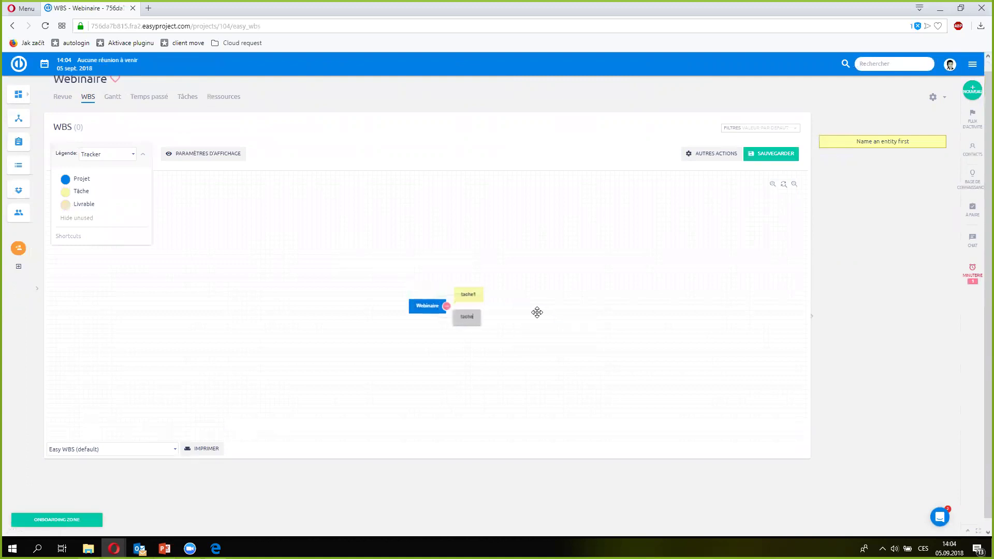
{"action": "key", "text": "Return"}
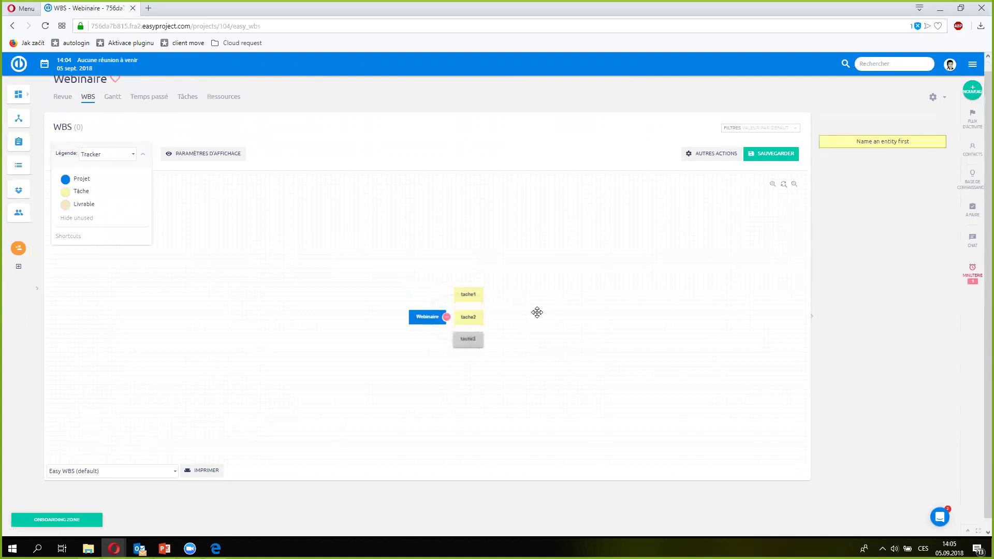
{"action": "key", "text": "Return"}
Add the subtasks sous1 and sous2 under tache1 in the WBS.
{"action": "right_click", "coordinate": [481, 297]}
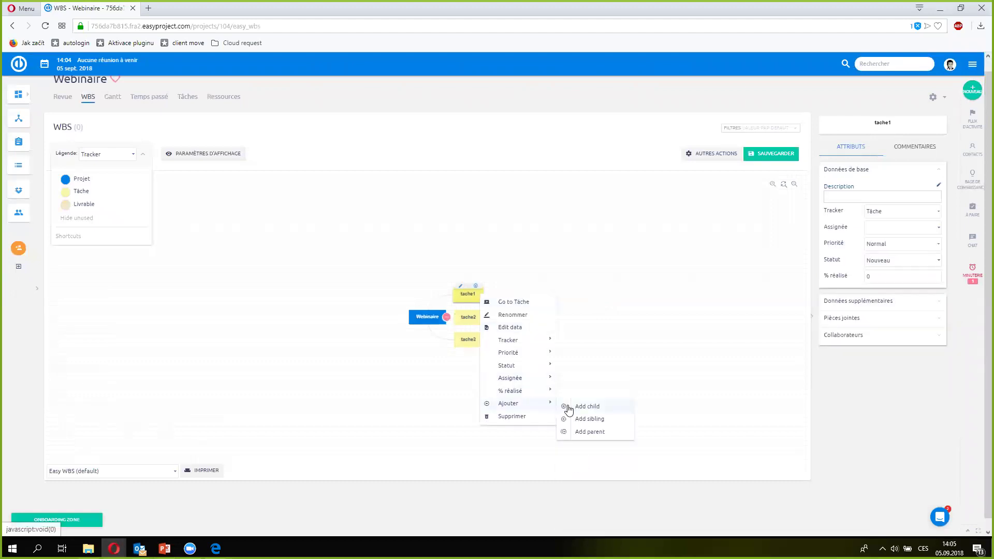
{"action": "left_click", "coordinate": [569, 410]}
{"action": "type", "text": "spou"}
{"action": "key", "text": "BackSpace"}
{"action": "key", "text": "BackSpace"}
{"action": "type", "text": "ous"}
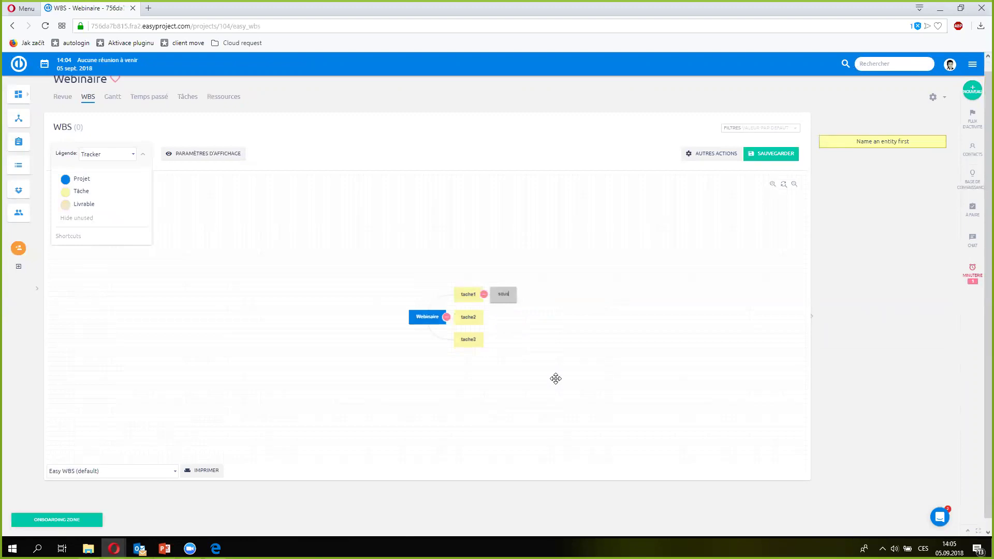
{"action": "key", "text": "Return"}
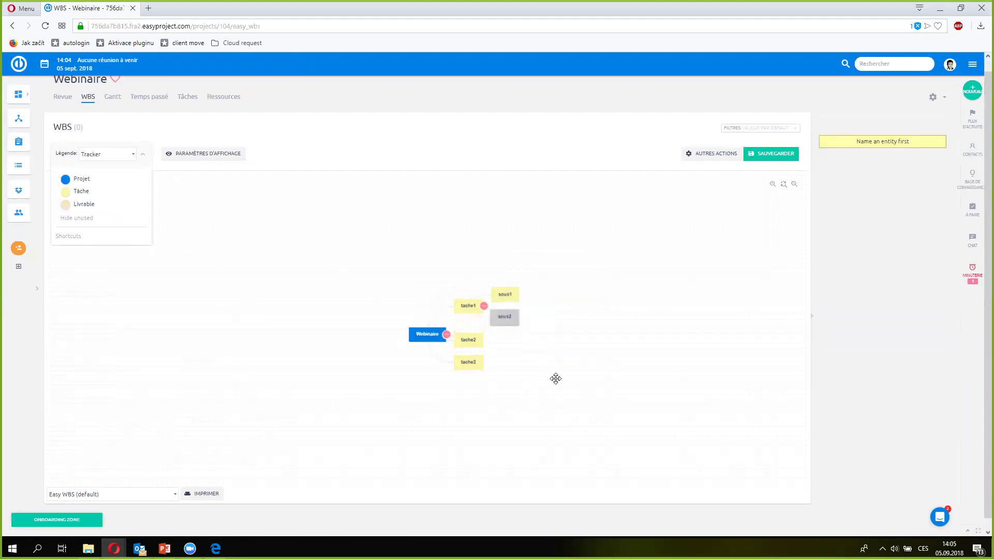
{"action": "type", "text": "sous2"}
{"action": "left_click", "coordinate": [555, 378]}
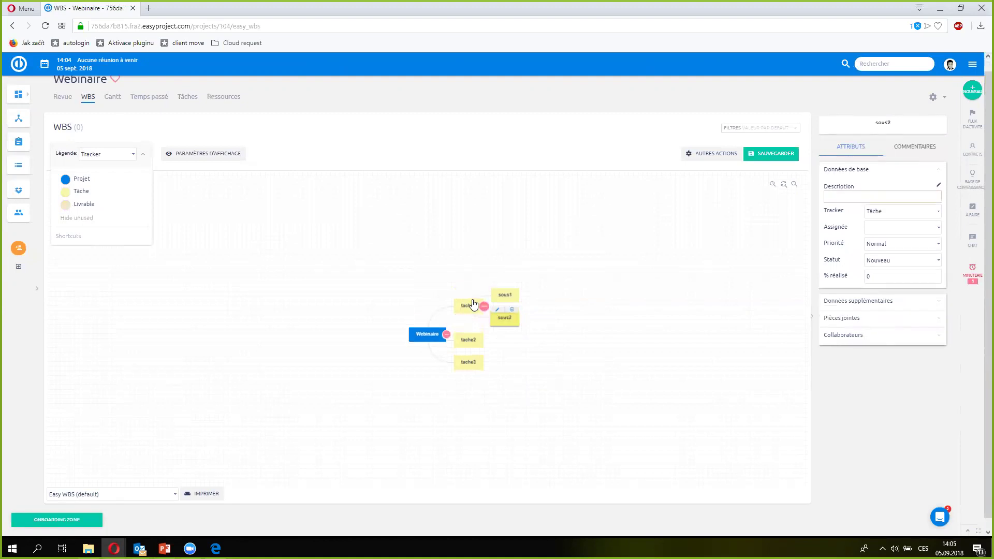
Move sous1 in the WBS directly under Webinaire, then under sous2, and finally back under tache1.
{"action": "left_click_drag", "start_coordinate": [504, 294], "coordinate": [417, 339]}
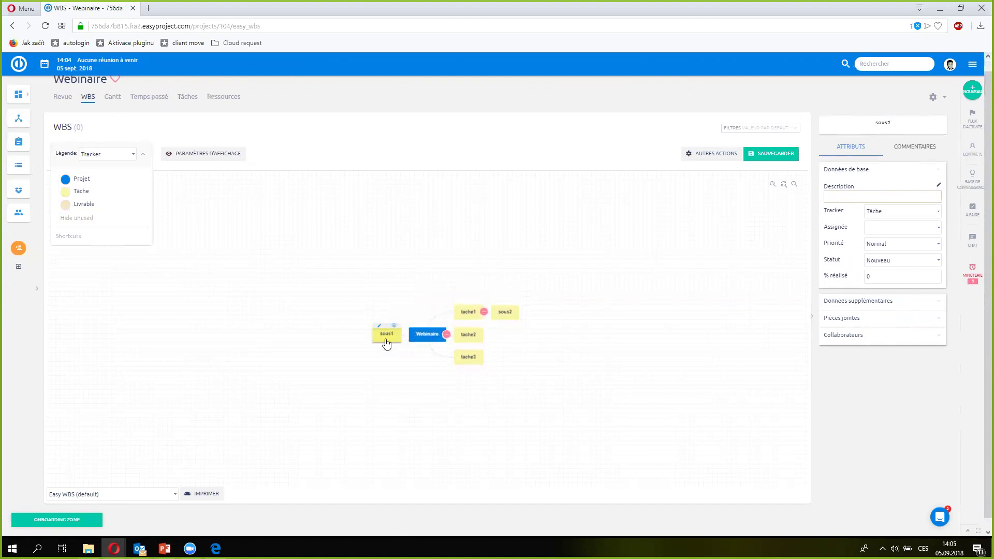
{"action": "left_click_drag", "start_coordinate": [388, 338], "coordinate": [544, 317]}
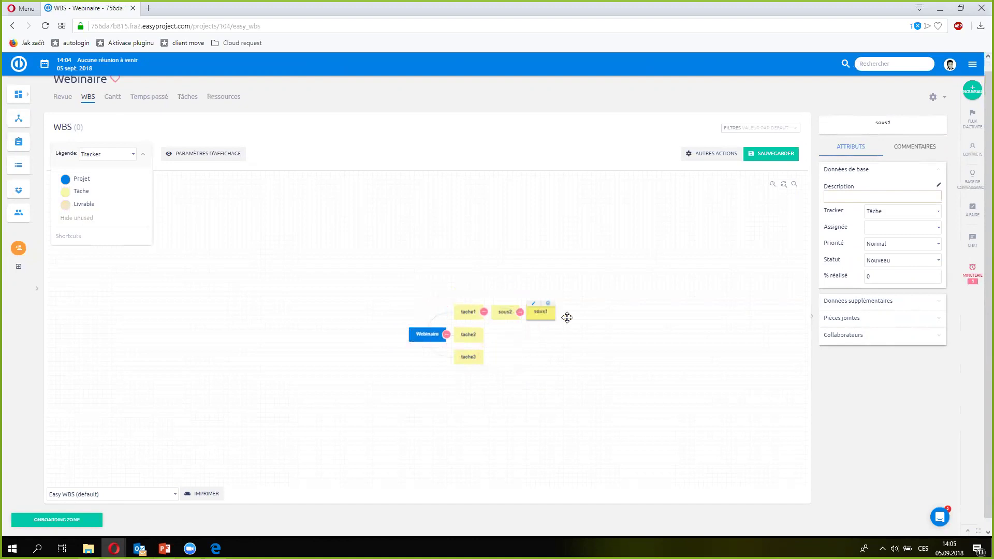
{"action": "left_click_drag", "start_coordinate": [538, 318], "coordinate": [471, 312]}
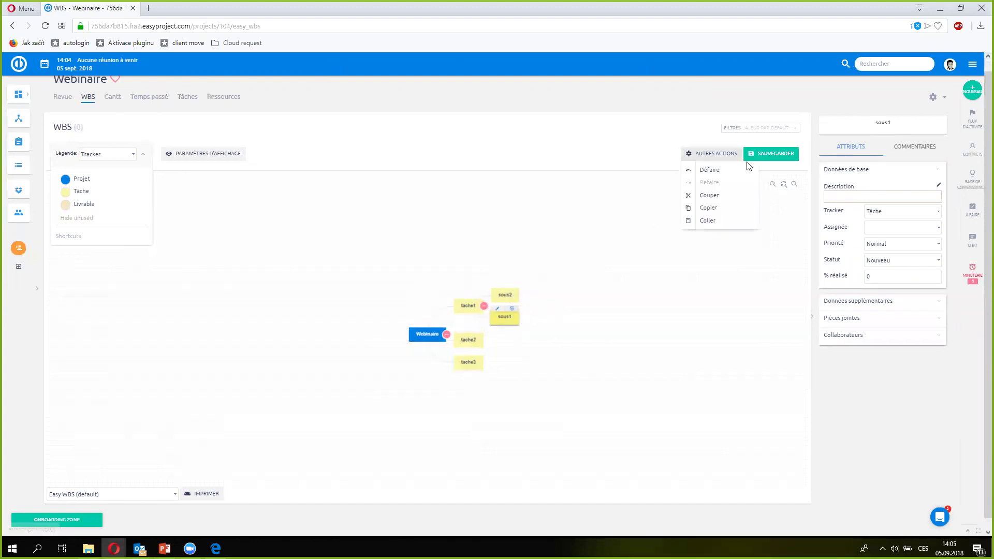
Save the WBS, switch its legend to % réalisé, and set sous2 to 60 % completion.
{"action": "left_click", "coordinate": [766, 160]}
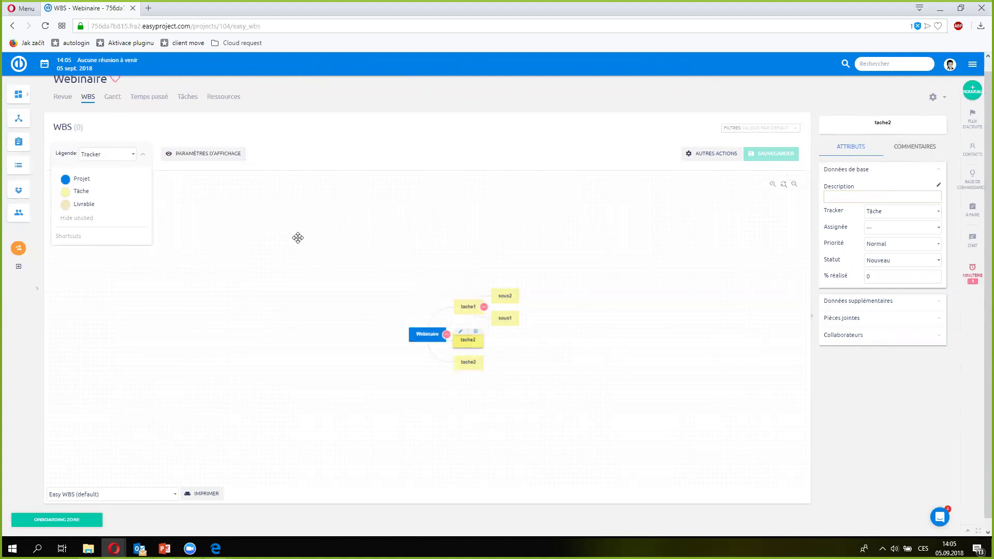
{"action": "left_click", "coordinate": [130, 156]}
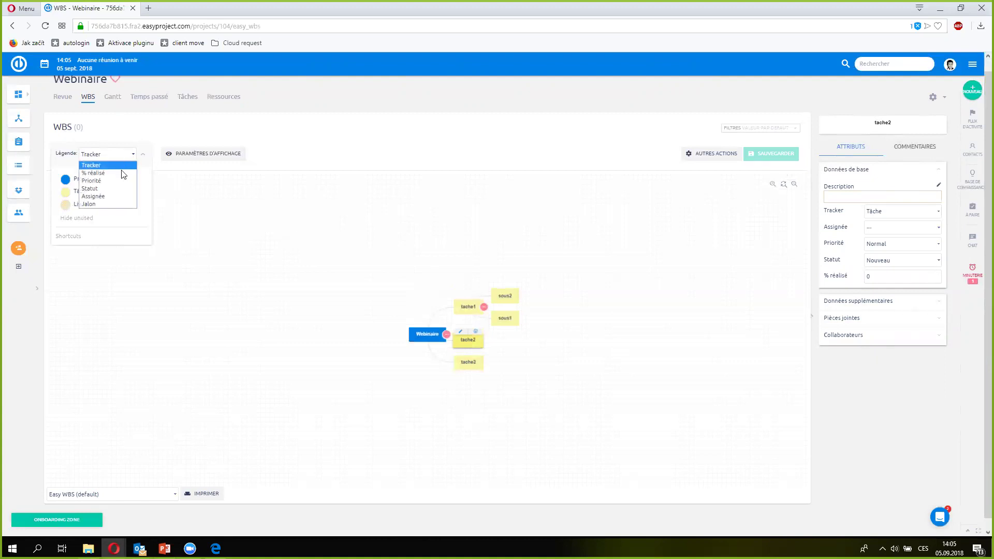
{"action": "left_click", "coordinate": [121, 172]}
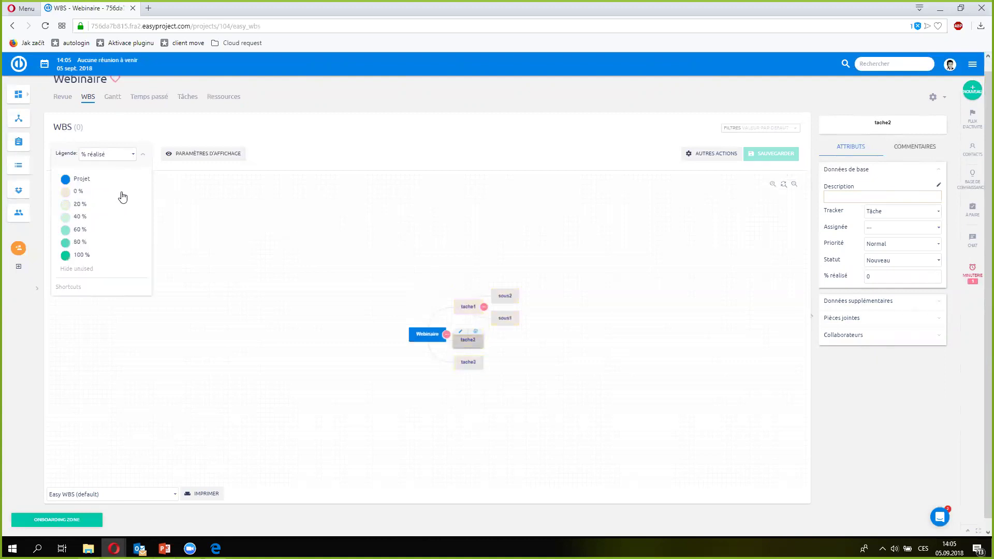
{"action": "left_click_drag", "start_coordinate": [83, 229], "coordinate": [504, 296]}
Switch the WBS legend to Assignée, assign sous2 to the first listed Servicedesk Operator, and save the WBS.
{"action": "left_click", "coordinate": [130, 156]}
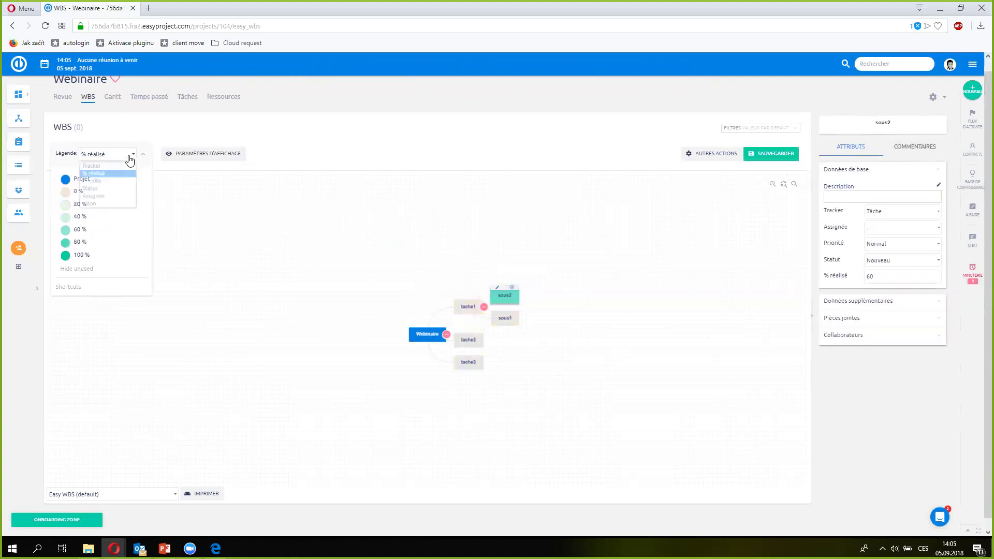
{"action": "left_click", "coordinate": [109, 203]}
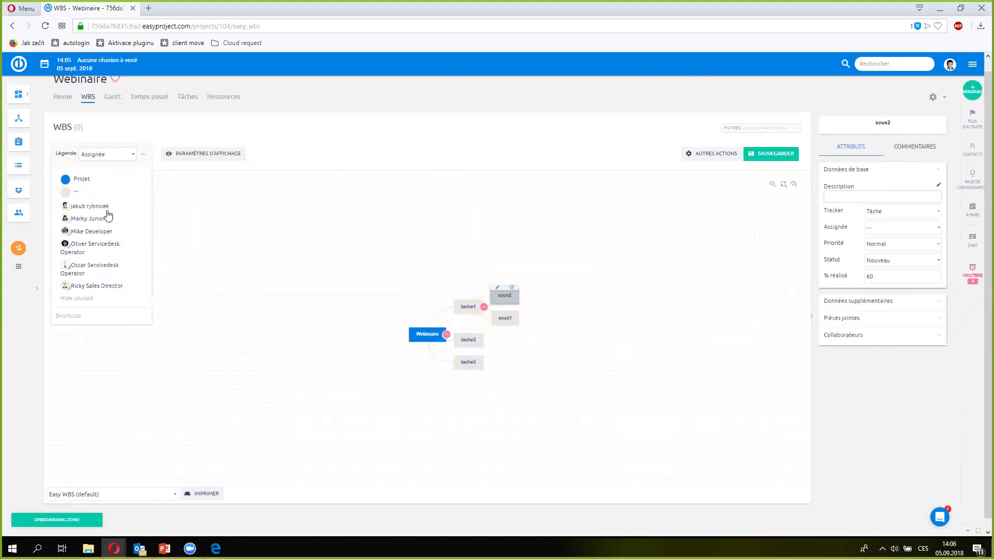
{"action": "left_click_drag", "start_coordinate": [83, 248], "coordinate": [506, 295]}
{"action": "left_click", "coordinate": [776, 155]}
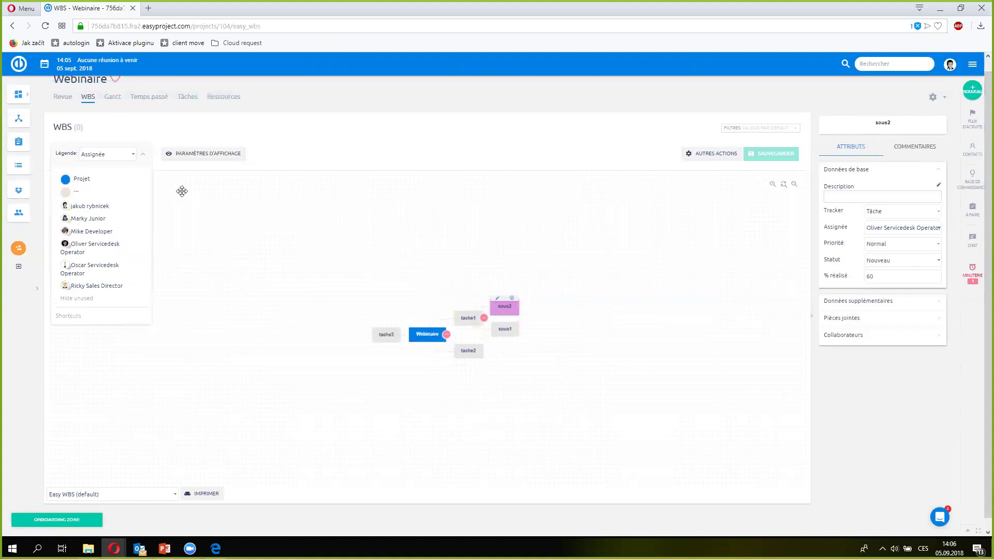
Highlight the WBS tasks of the assigned Servicedesk Operator, then those at 60 % in the % réalisé legend.
{"action": "left_click", "coordinate": [105, 243]}
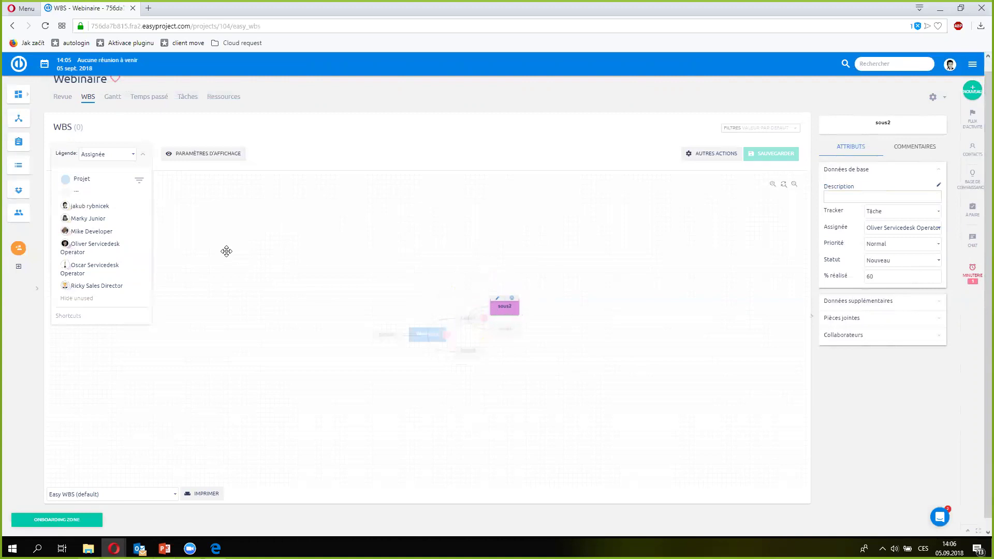
{"action": "left_click", "coordinate": [125, 156]}
{"action": "left_click", "coordinate": [101, 178]}
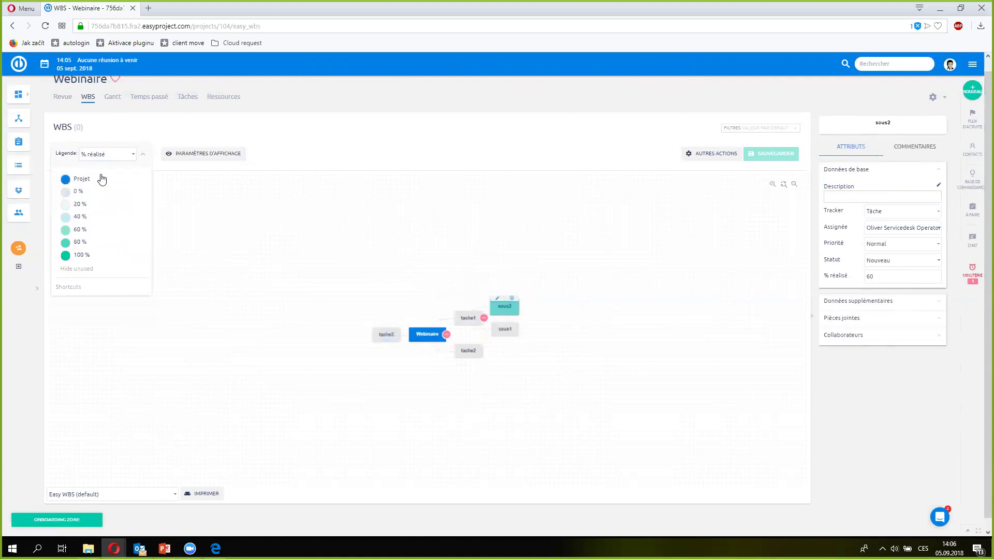
{"action": "left_click", "coordinate": [85, 229]}
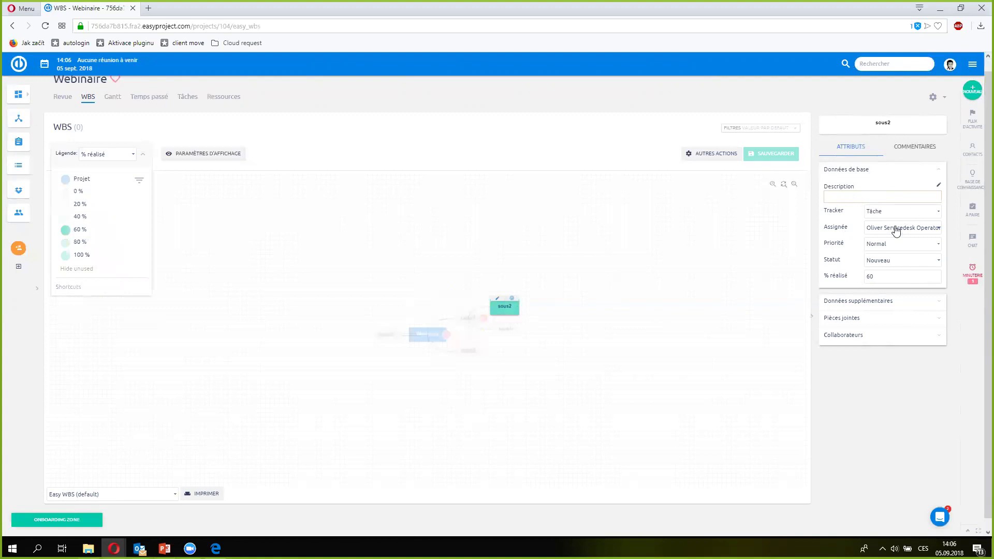
Review the tracker choices for sous2 and expand its Données supplémentaires.
{"action": "left_click", "coordinate": [905, 214]}
{"action": "left_click", "coordinate": [905, 217]}
{"action": "left_click", "coordinate": [940, 301]}
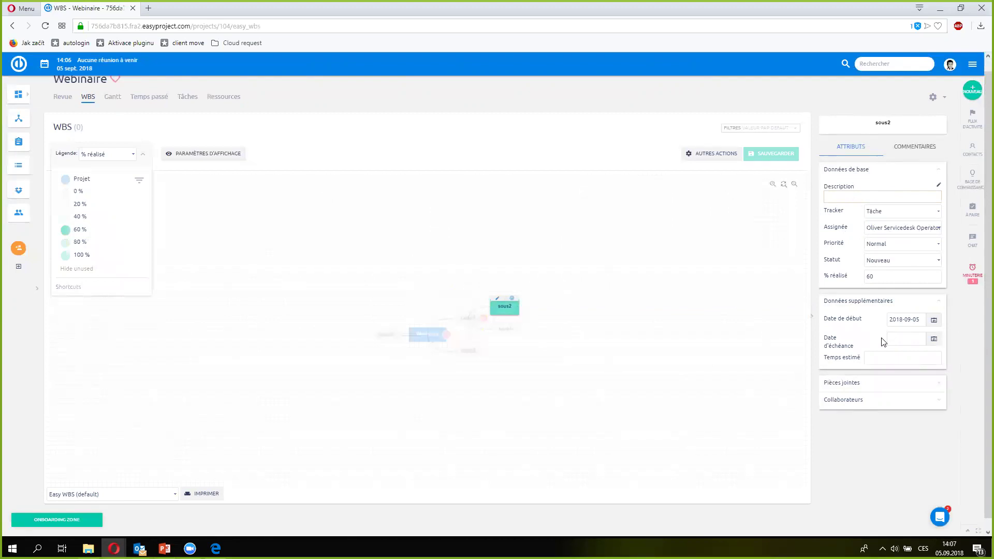
Open the Webinaire project's Gantt chart and set its time scale to days.
{"action": "scroll", "coordinate": [701, 287], "scroll_direction": "up", "scroll_amount": 1}
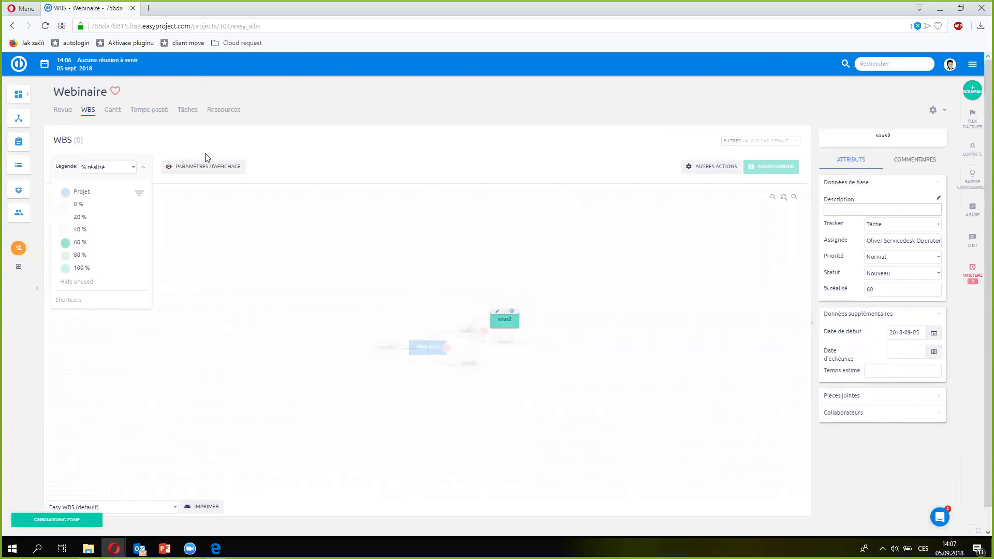
{"action": "left_click", "coordinate": [118, 113]}
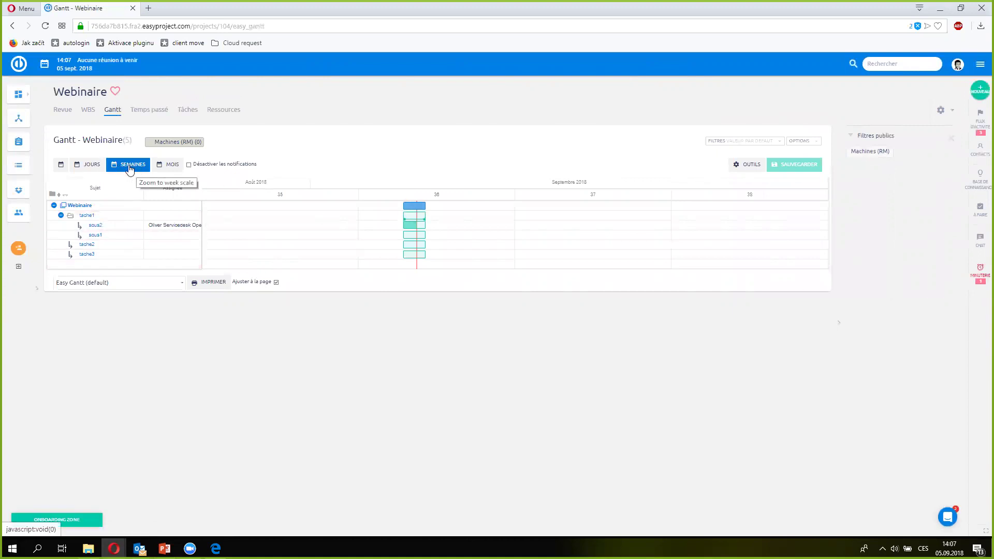
{"action": "left_click", "coordinate": [91, 166]}
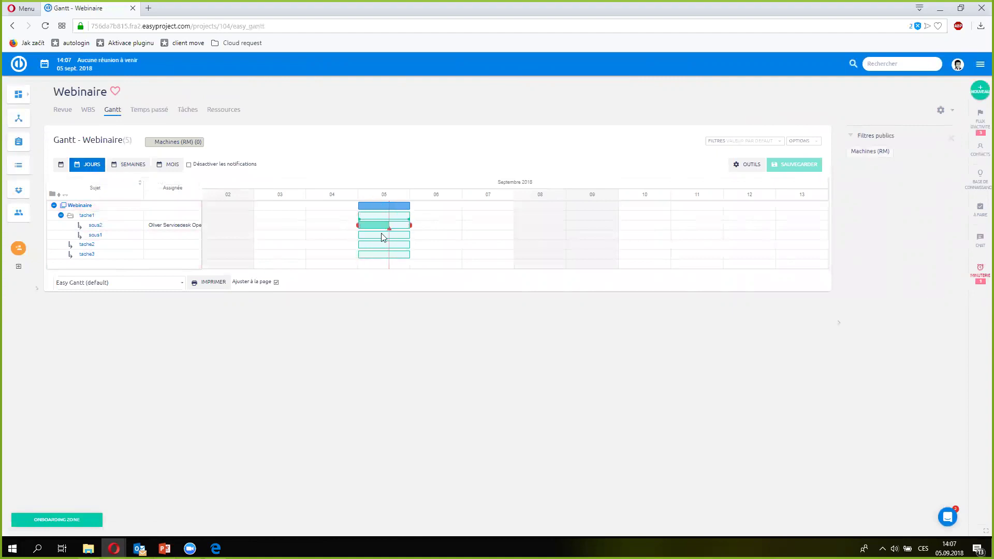
Reschedule sous1 to 6 September and tache2 to 10 through 12 September in the Gantt.
{"action": "mouse_move", "coordinate": [392, 248]}
{"action": "left_click_drag", "start_coordinate": [410, 216], "coordinate": [484, 217]}
{"action": "left_click_drag", "start_coordinate": [406, 235], "coordinate": [595, 252]}
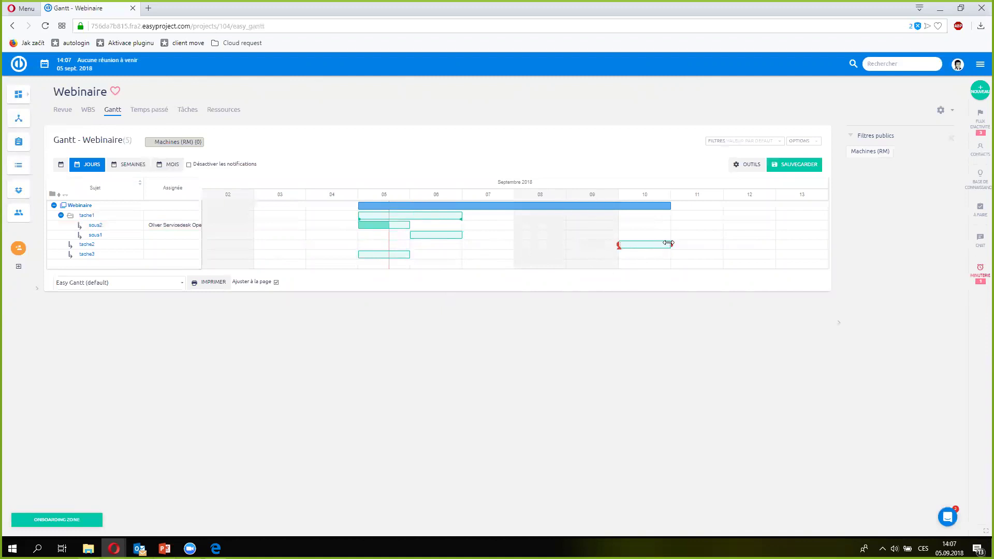
{"action": "left_click_drag", "start_coordinate": [669, 243], "coordinate": [780, 251]}
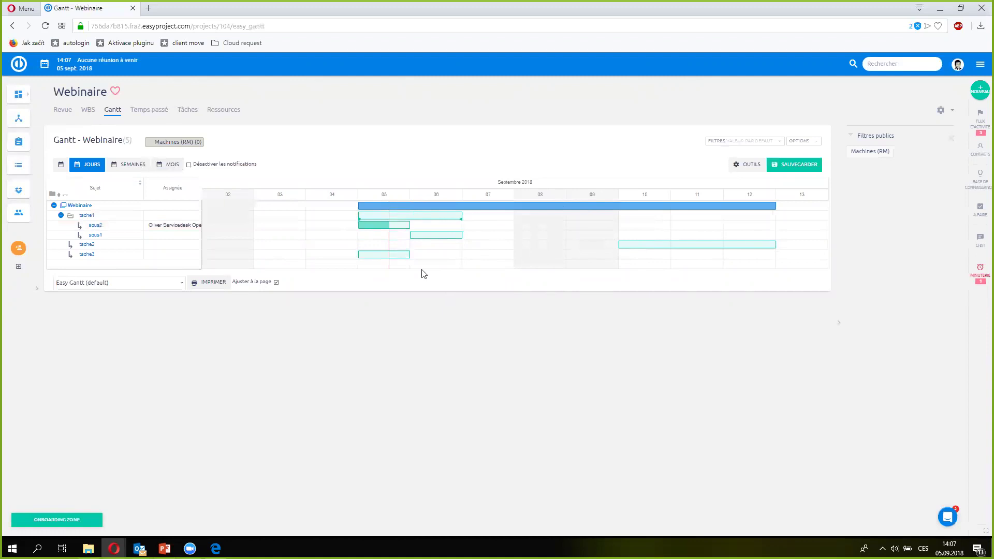
Link the end of tache1 to the start of tache2 and set the delay to 2 days.
{"action": "left_click_drag", "start_coordinate": [461, 218], "coordinate": [622, 246]}
{"action": "left_click", "coordinate": [540, 244]}
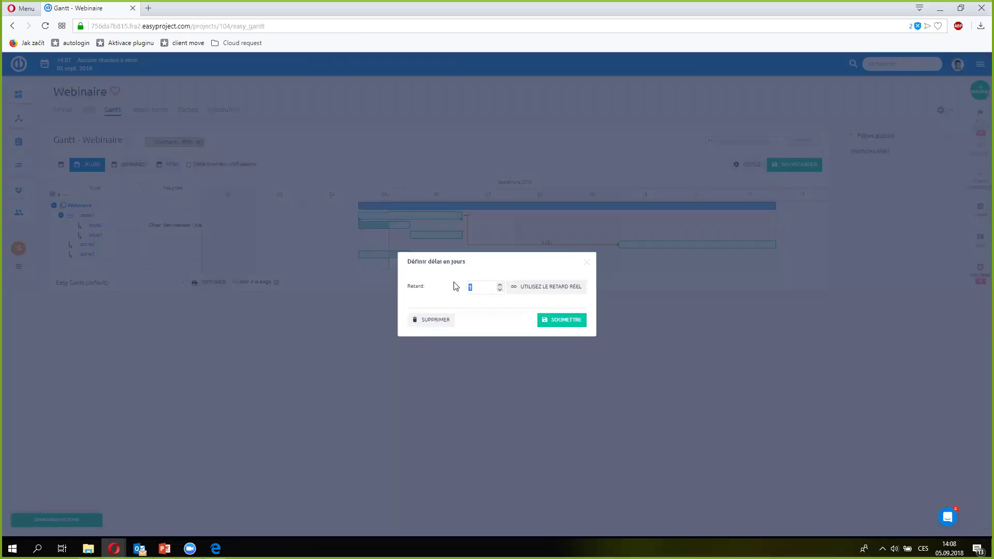
{"action": "key", "text": "Return"}
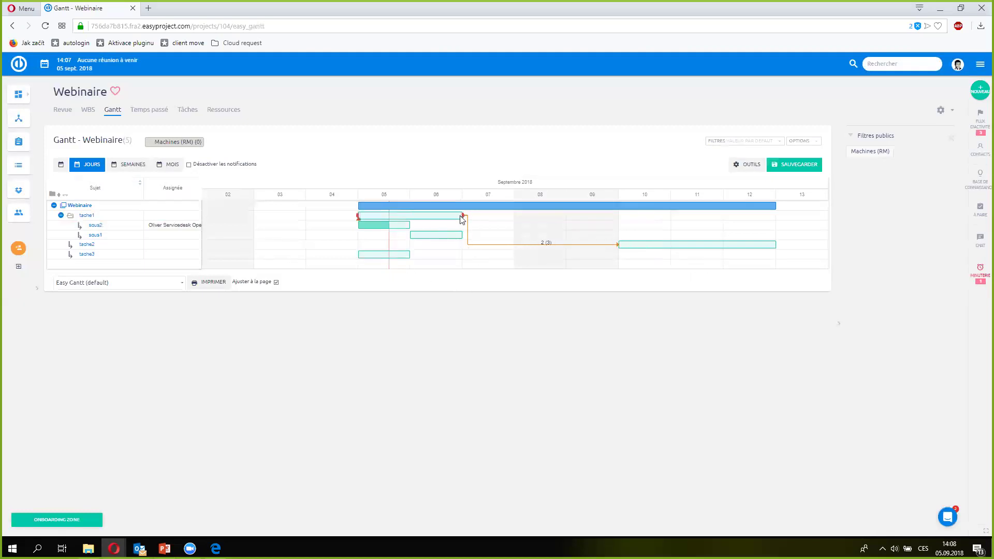
Move tache1 to 10–11 September, extend tache3 through 7 September, and save the Gantt.
{"action": "mouse_move", "coordinate": [441, 221]}
{"action": "left_mouse_down"}
{"action": "mouse_move", "coordinate": [590, 218]}
{"action": "mouse_move", "coordinate": [368, 232]}
{"action": "mouse_move", "coordinate": [451, 225]}
{"action": "left_mouse_up"}
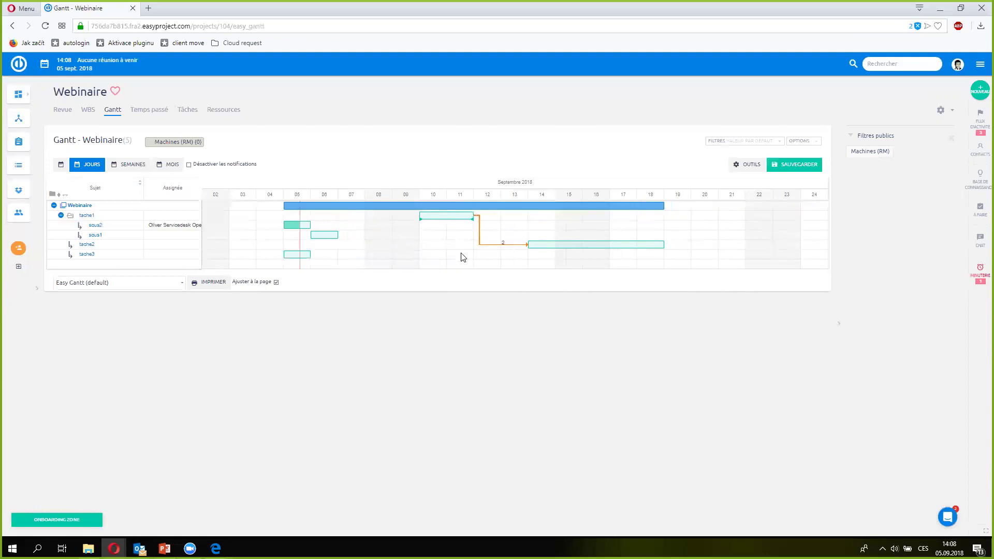
{"action": "left_click_drag", "start_coordinate": [310, 254], "coordinate": [365, 255]}
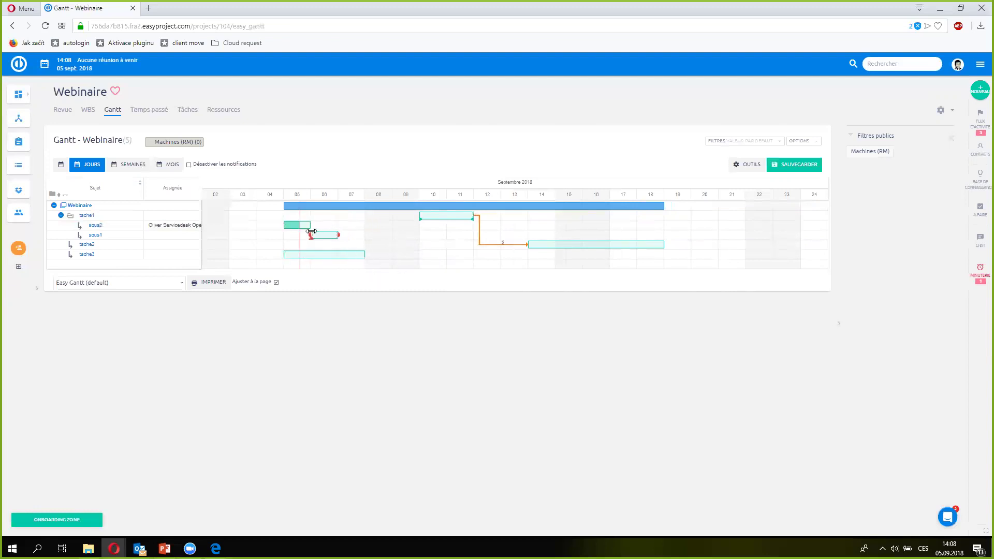
{"action": "left_click", "coordinate": [794, 168]}
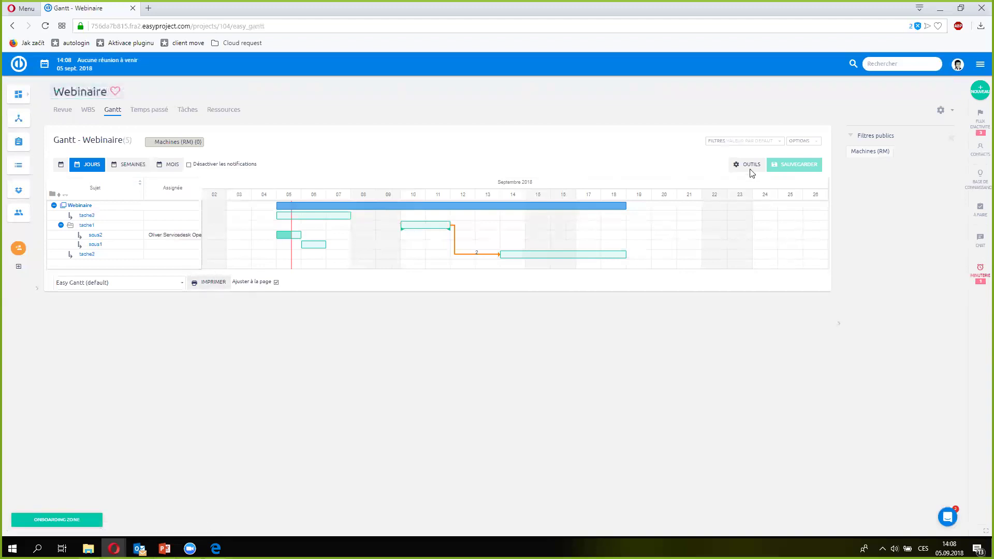
Examine the Gantt's available column options and task filters, leaving both settings closed.
{"action": "left_click", "coordinate": [799, 141]}
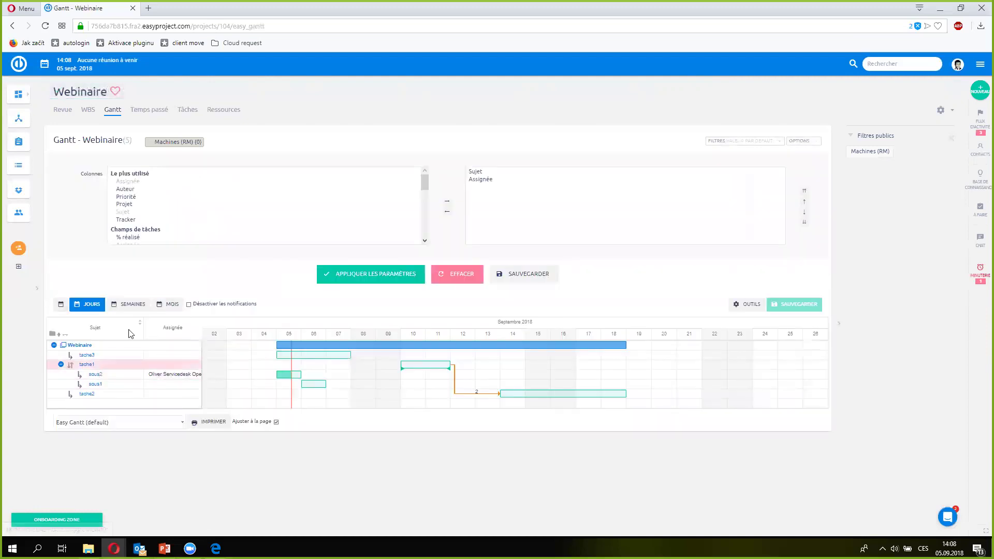
{"action": "left_click", "coordinate": [424, 241]}
{"action": "left_click", "coordinate": [425, 241]}
{"action": "left_click", "coordinate": [425, 242]}
{"action": "left_click", "coordinate": [425, 242]}
{"action": "left_click", "coordinate": [425, 242]}
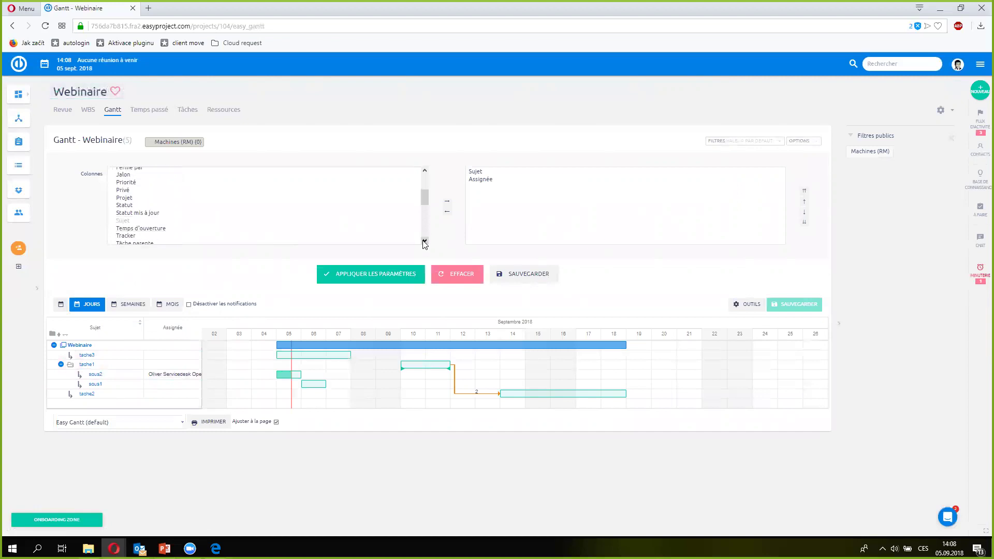
{"action": "left_click", "coordinate": [740, 141]}
{"action": "left_click", "coordinate": [242, 171]}
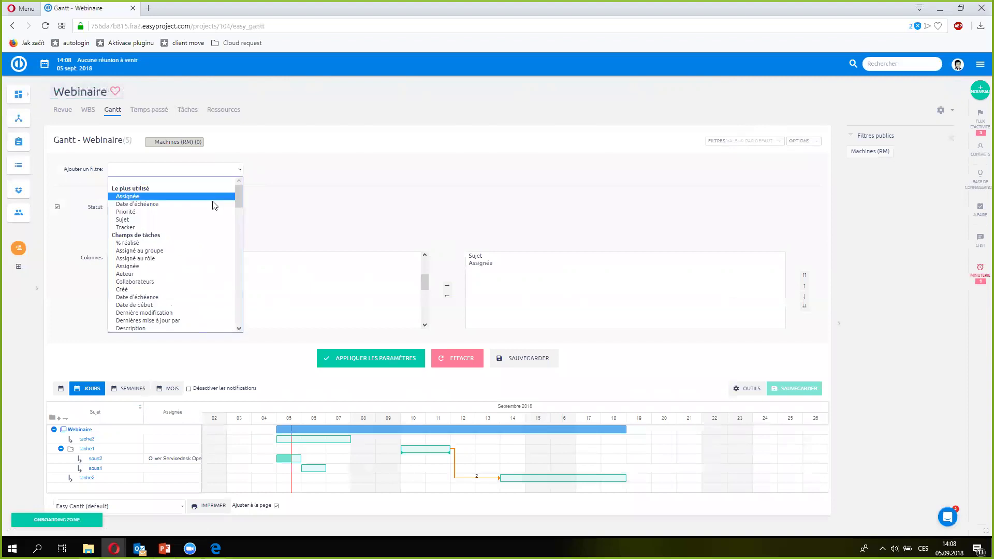
{"action": "left_click", "coordinate": [239, 169]}
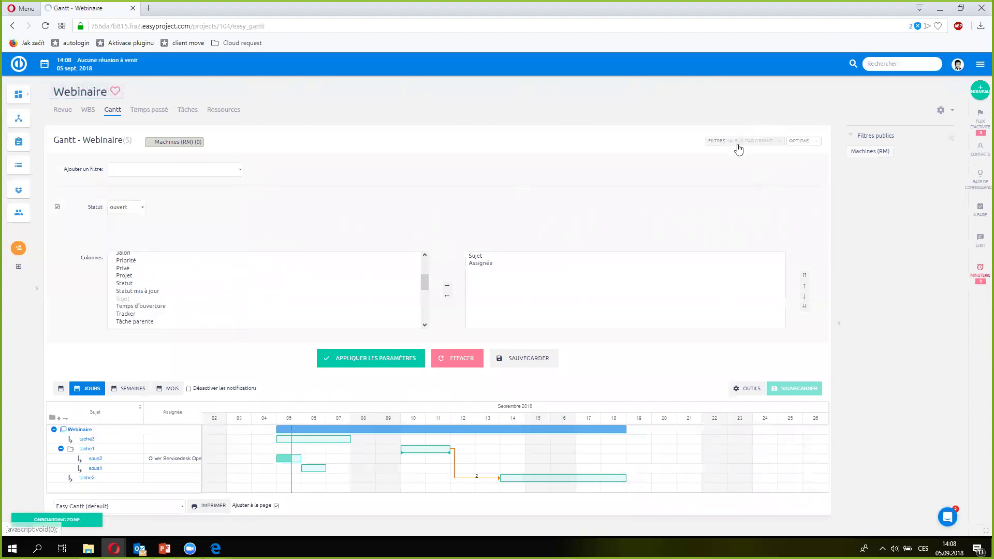
{"action": "left_click", "coordinate": [739, 144]}
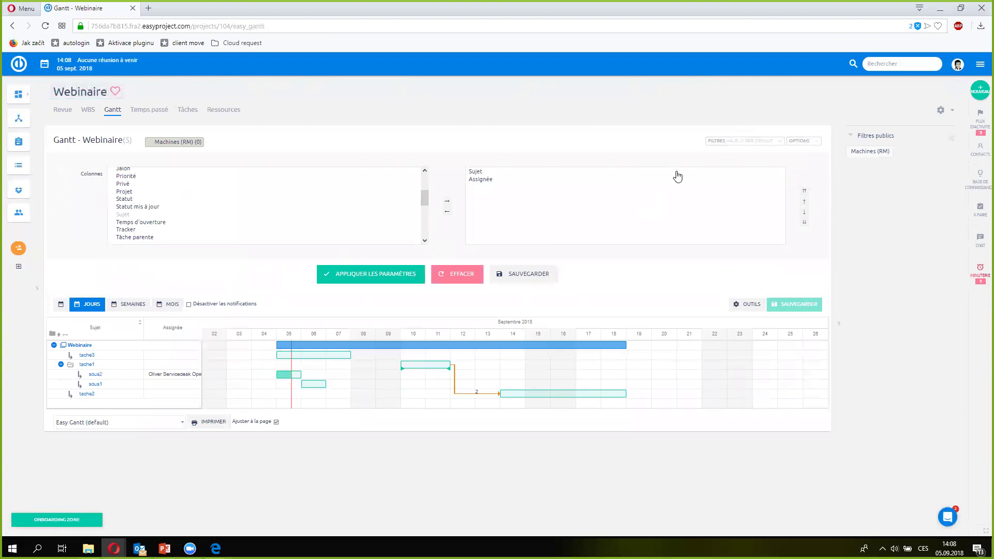
{"action": "left_click", "coordinate": [798, 142]}
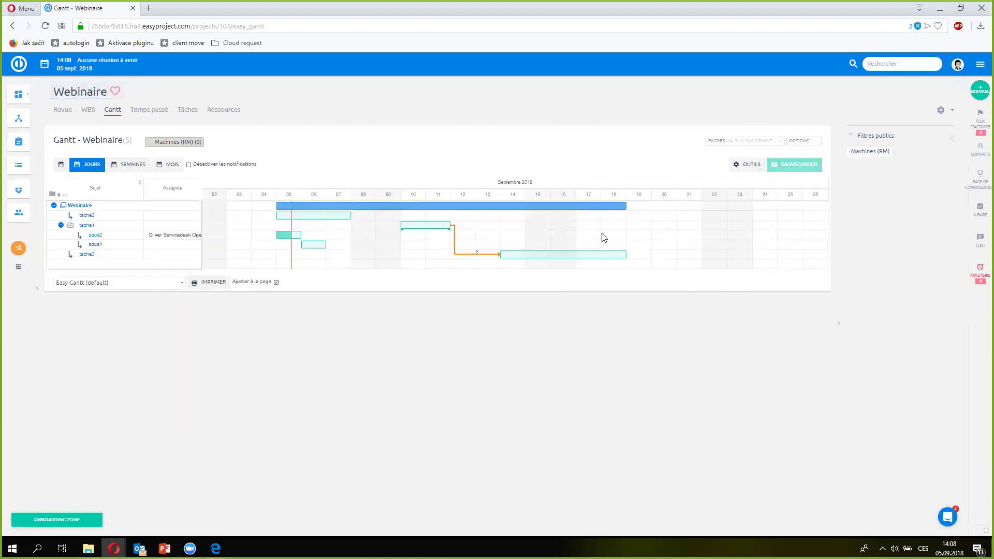
Start a new milestone dated 2018-09-06 for Webinaire in the Gantt and name it jalon.
{"action": "left_click", "coordinate": [748, 165]}
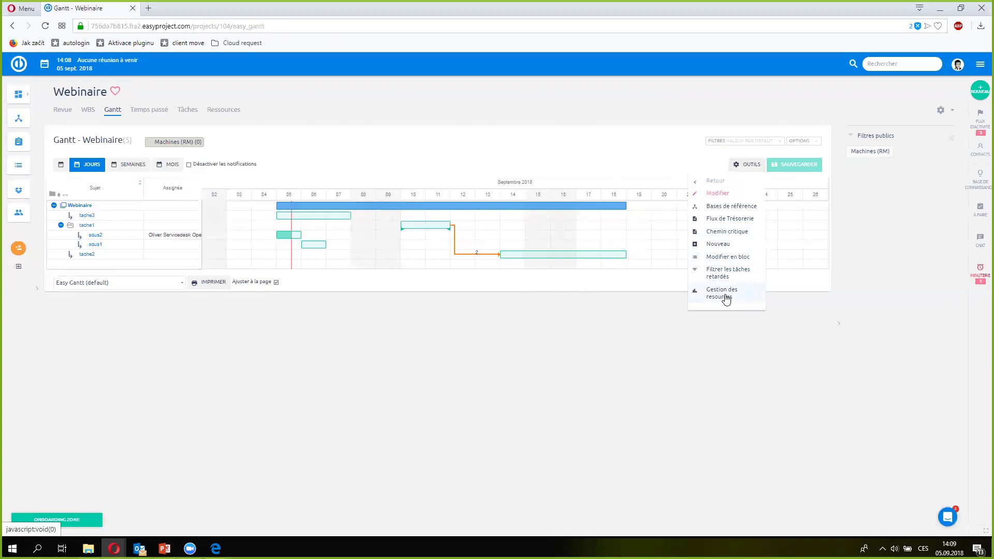
{"action": "left_click", "coordinate": [721, 248]}
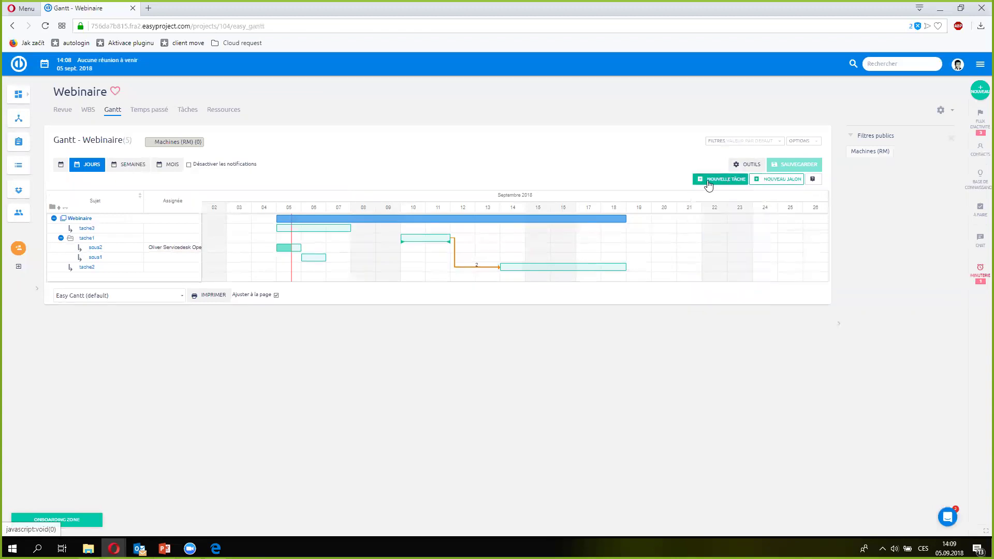
{"action": "left_click", "coordinate": [787, 181]}
{"action": "left_click", "coordinate": [770, 180]}
{"action": "left_click", "coordinate": [295, 235]}
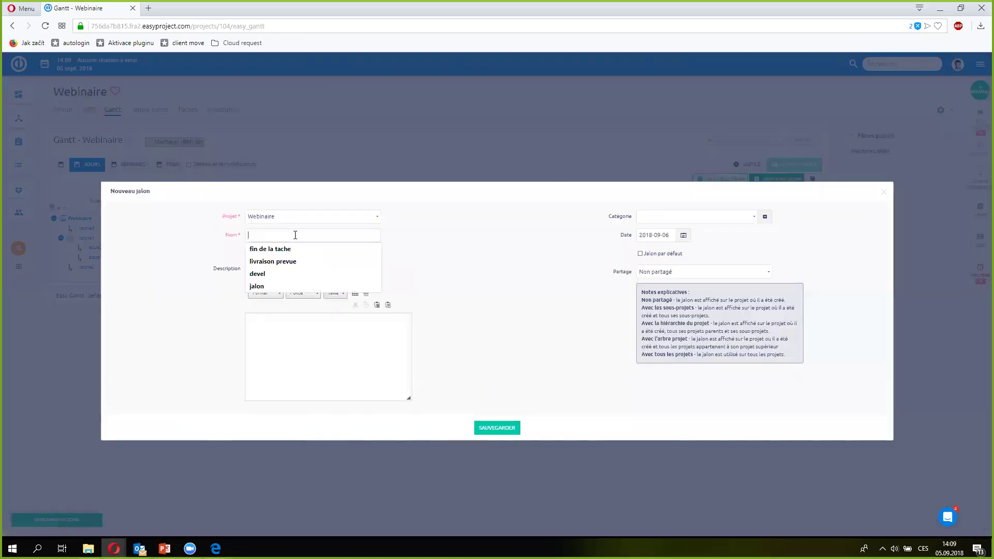
{"action": "key", "text": "Down"}
{"action": "key", "text": "Down"}
{"action": "key", "text": "Down"}
{"action": "key", "text": "Down"}
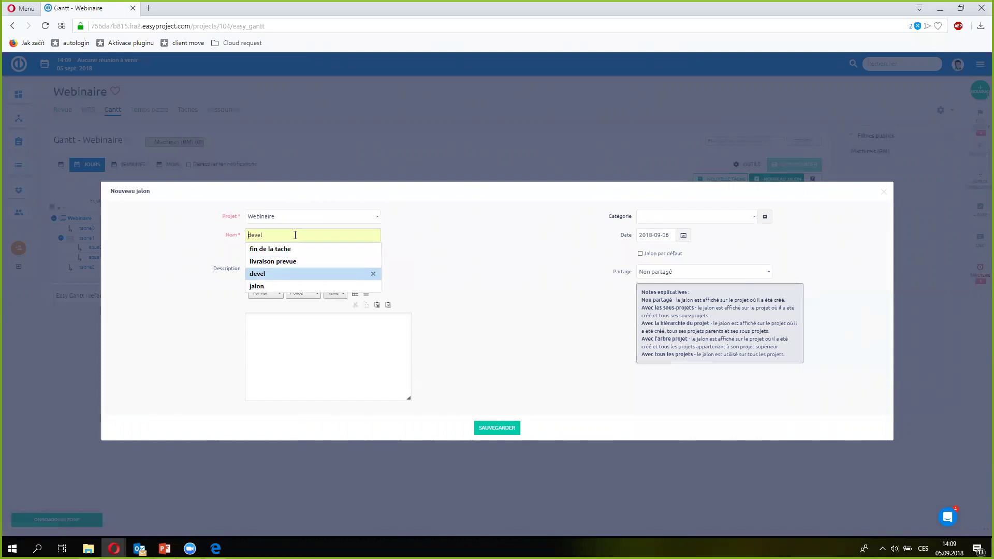
{"action": "key", "text": "Return"}
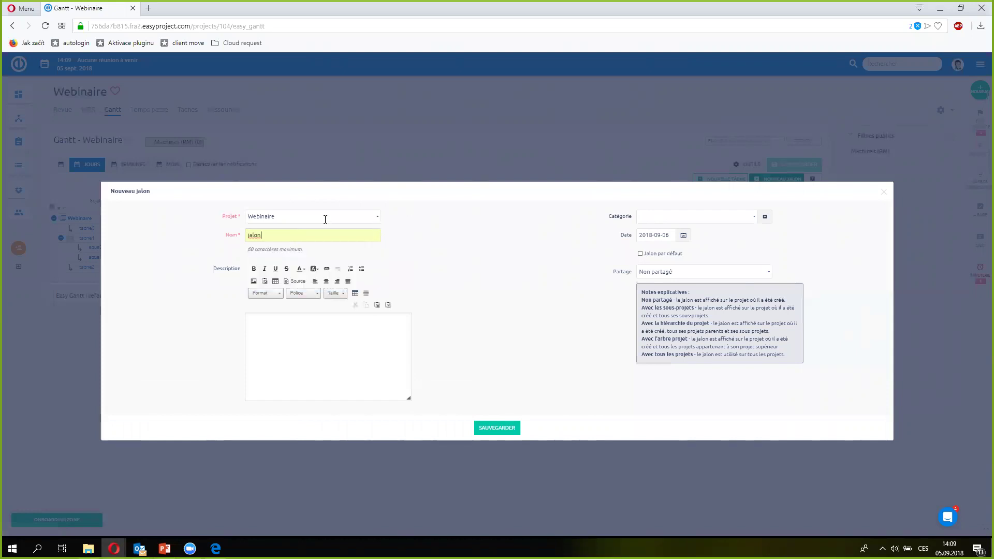
Review the category and sharing choices of the milestone jalon, keep Non partagé, and save it.
{"action": "left_click", "coordinate": [750, 220]}
{"action": "left_click", "coordinate": [761, 241]}
{"action": "left_click", "coordinate": [764, 272]}
{"action": "left_click", "coordinate": [801, 255]}
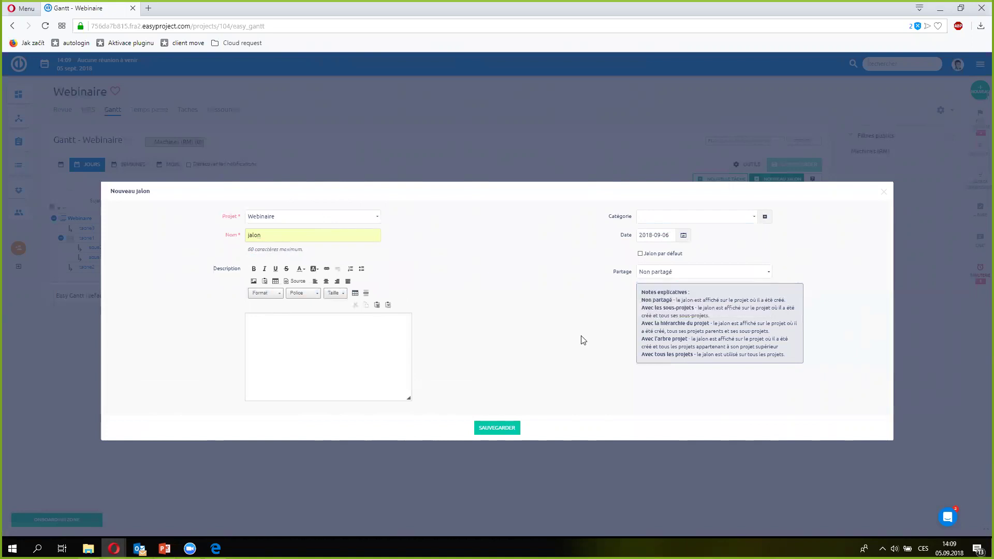
{"action": "left_click", "coordinate": [490, 432]}
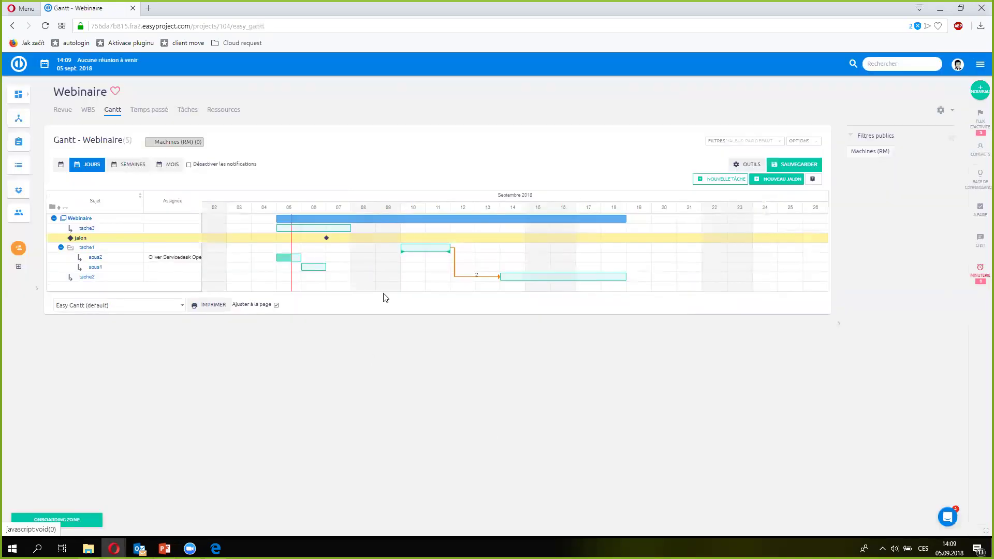
Save the Gantt with its new milestone, move sous2 under jalon, and save the chart again.
{"action": "left_click", "coordinate": [792, 165]}
{"action": "left_click_drag", "start_coordinate": [114, 258], "coordinate": [88, 244]}
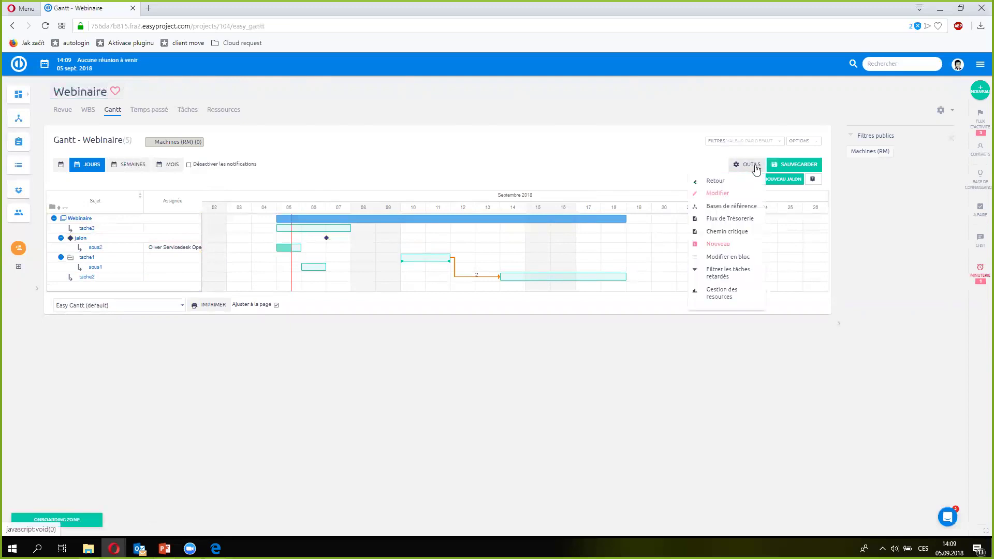
{"action": "left_click", "coordinate": [789, 169]}
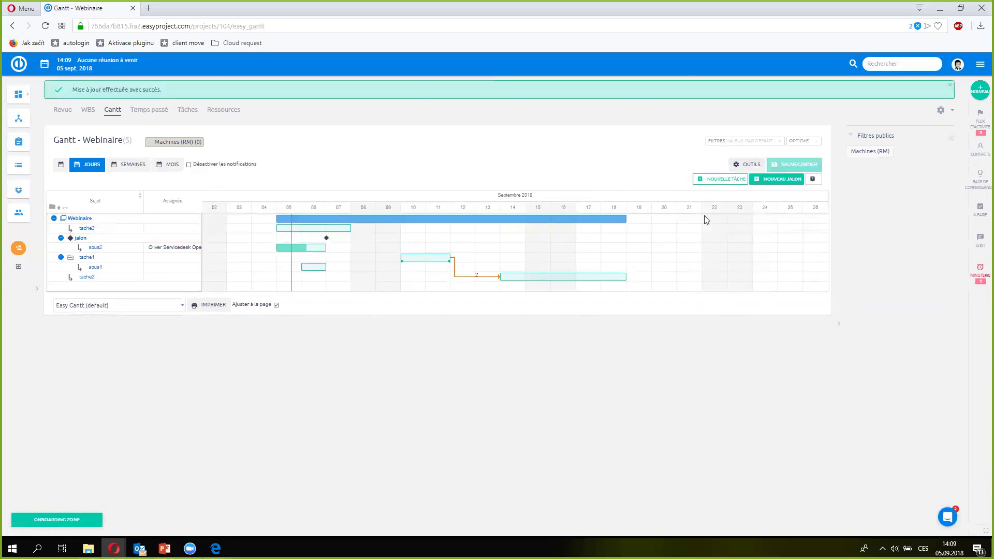
Show the critical path (Chemin critique) and the cash flow (Flux de Trésorerie) of Webinaire in the Gantt.
{"action": "mouse_move", "coordinate": [749, 168]}
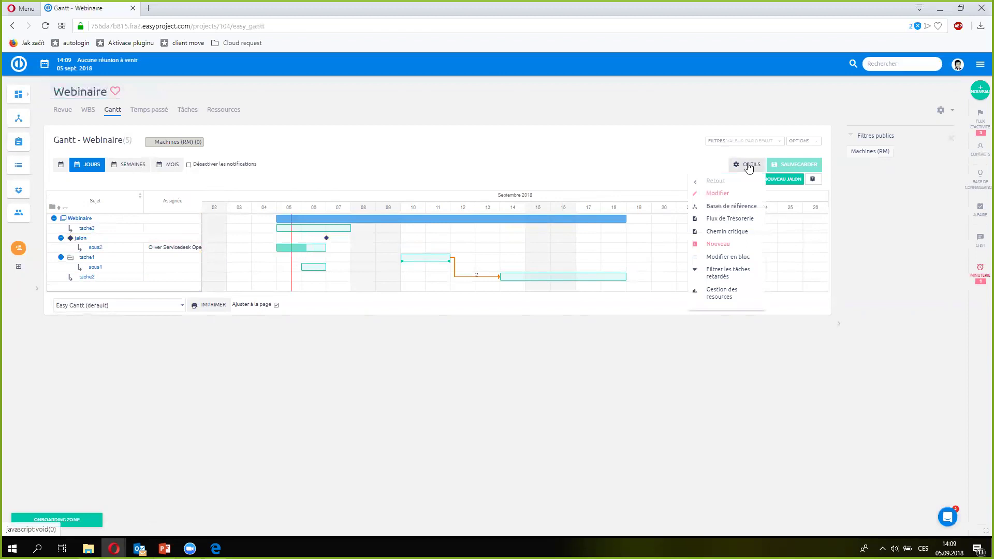
{"action": "left_click", "coordinate": [733, 235]}
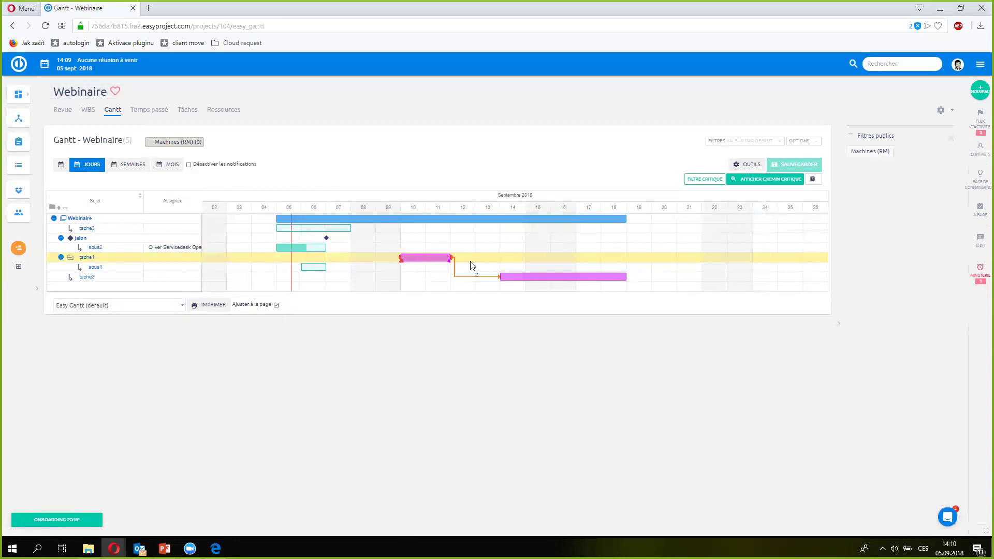
{"action": "left_click", "coordinate": [746, 166]}
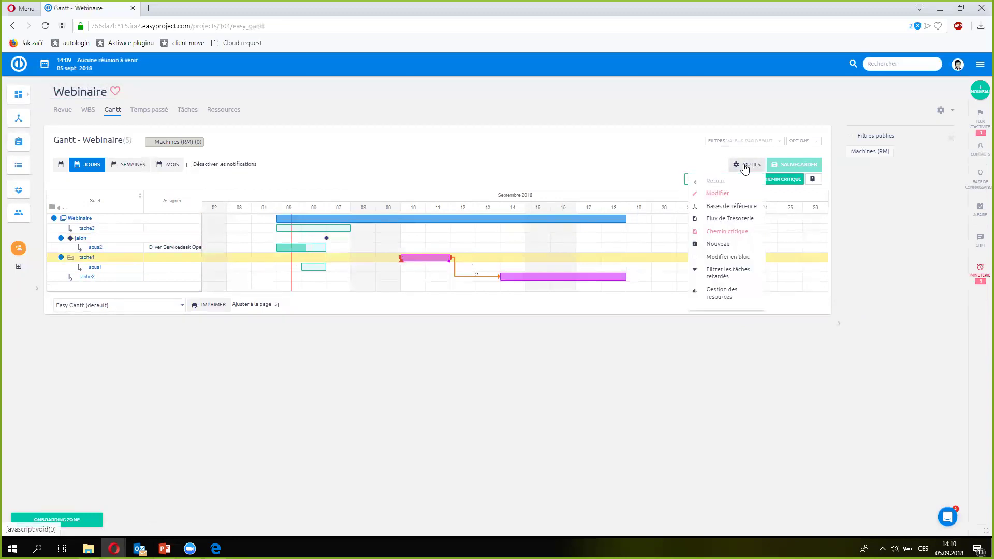
{"action": "left_click", "coordinate": [731, 220]}
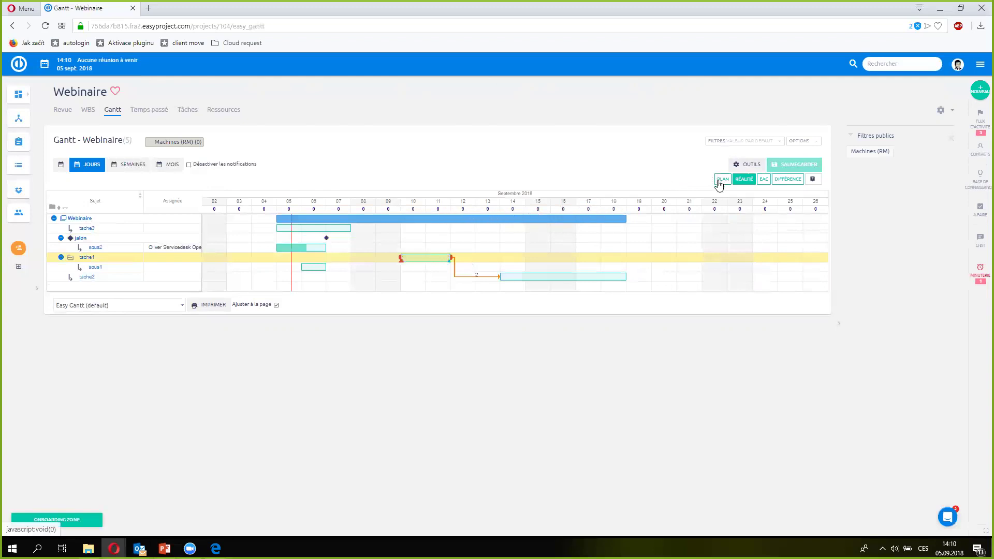
Display the Gantt's baselines (Bases de référence) and save a new one named sed.
{"action": "mouse_move", "coordinate": [765, 168]}
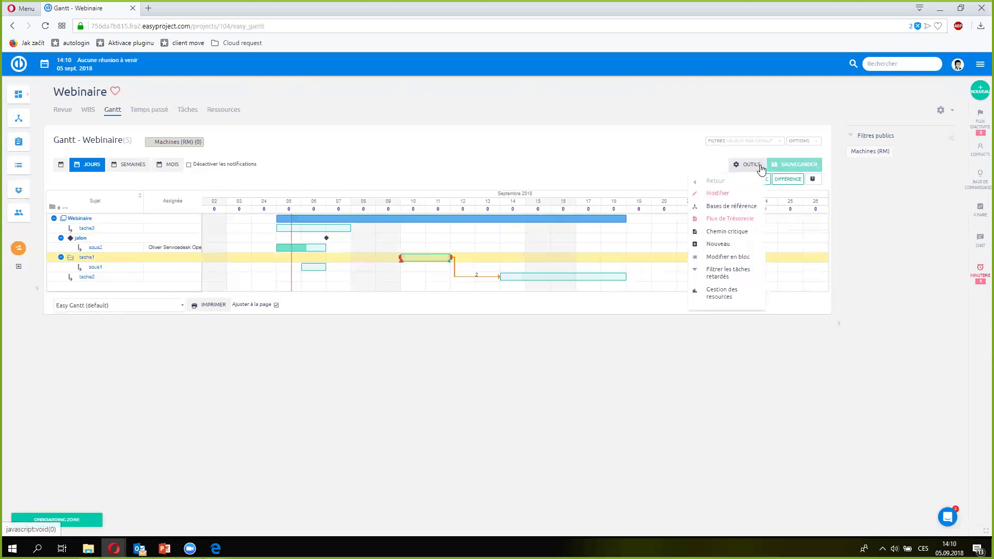
{"action": "left_click", "coordinate": [738, 206]}
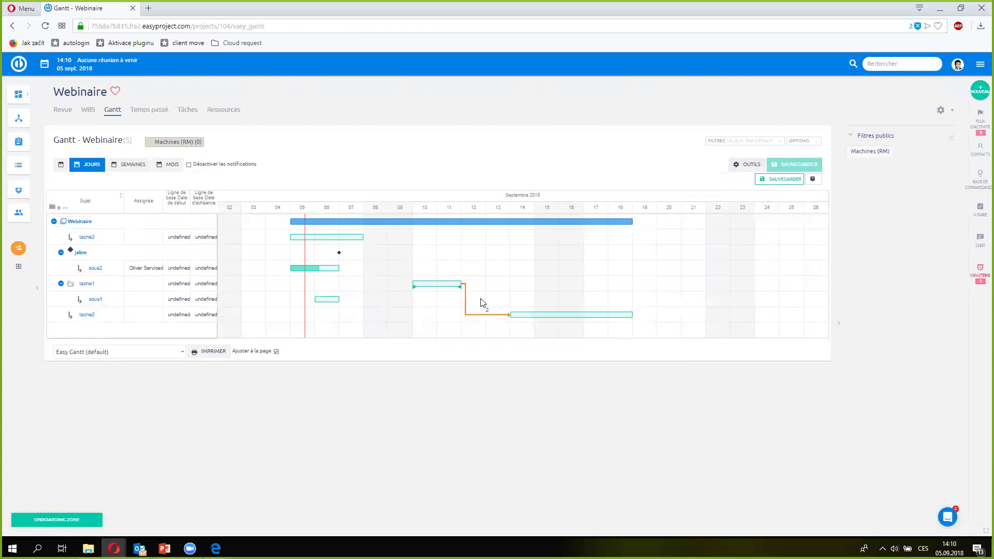
{"action": "left_click", "coordinate": [775, 181]}
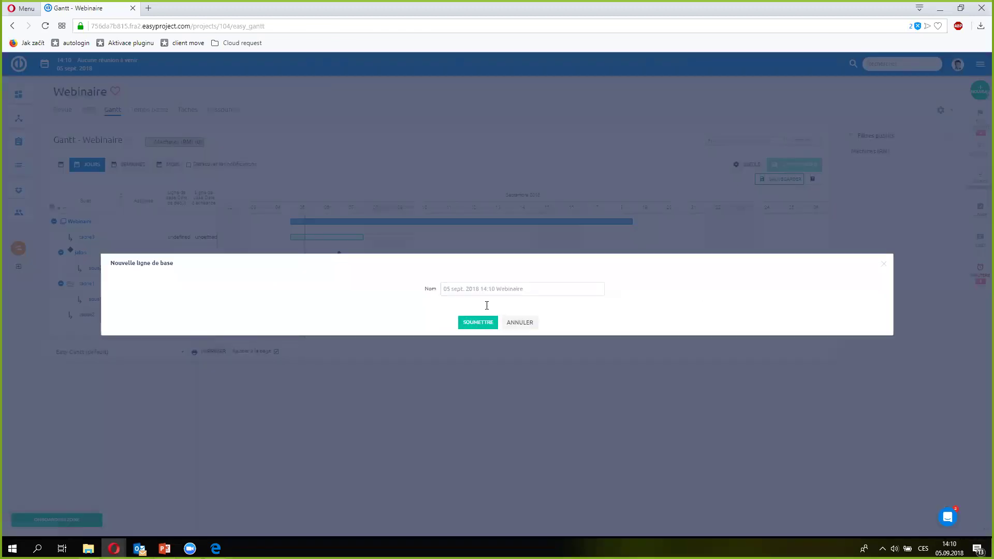
{"action": "type", "text": "sed"}
{"action": "left_click", "coordinate": [484, 322]}
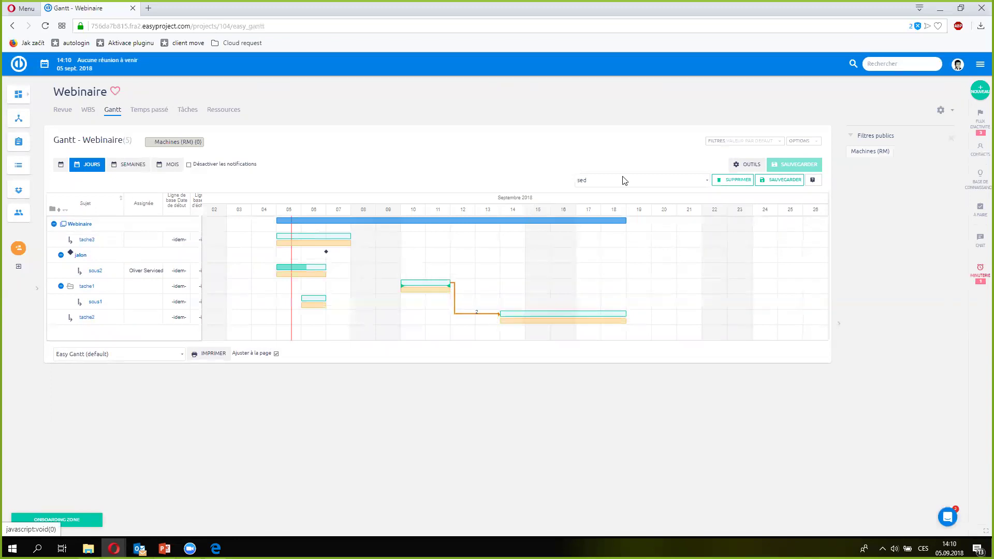
Reschedule tache3 to start on 10 September and extend tache1 to 13 September, saving the Gantt with baseline sed still shown.
{"action": "left_click_drag", "start_coordinate": [341, 238], "coordinate": [465, 237]}
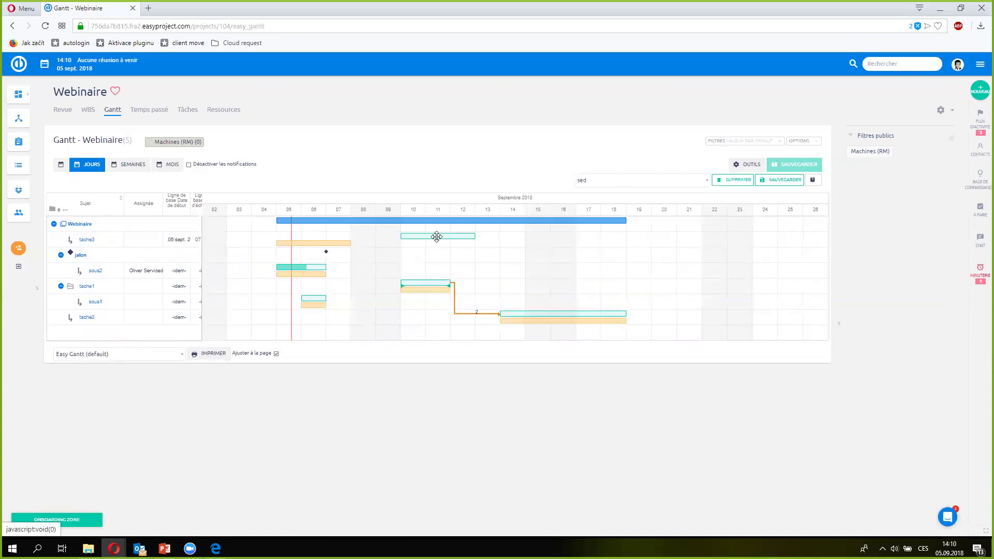
{"action": "left_click_drag", "start_coordinate": [450, 283], "coordinate": [500, 282]}
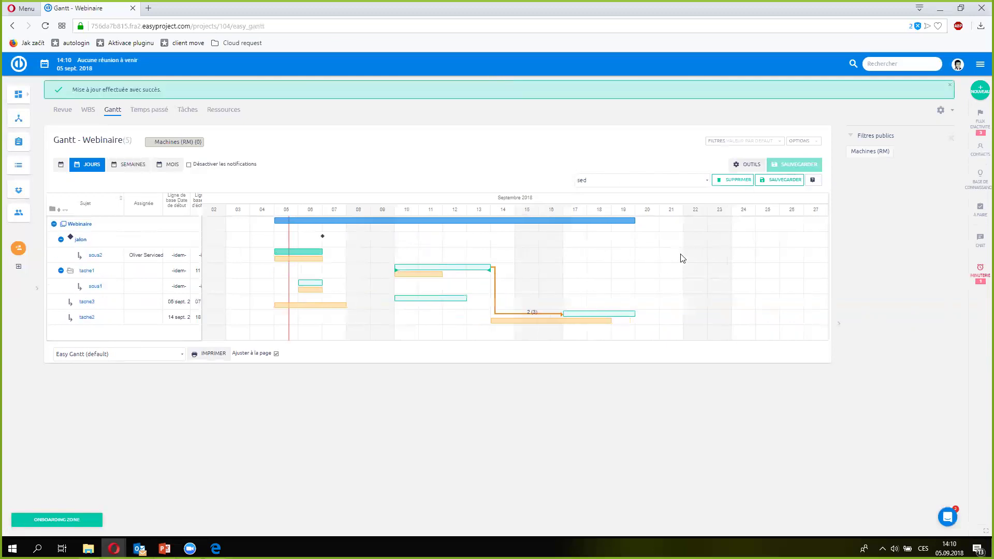
{"action": "left_click", "coordinate": [707, 181]}
{"action": "left_click", "coordinate": [651, 192]}
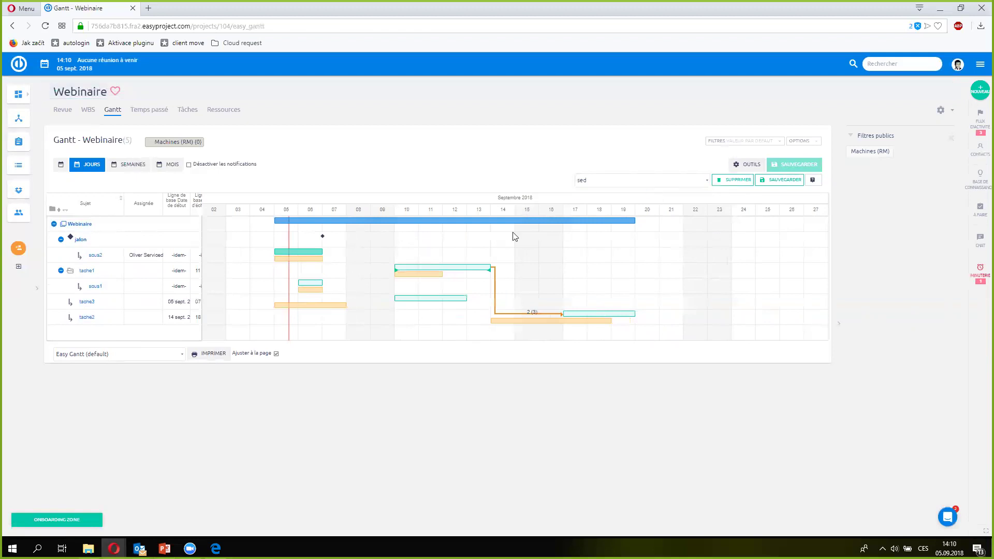
Save another baseline of the rescheduled Gantt under the name jihjd.
{"action": "left_click", "coordinate": [762, 183]}
{"action": "type", "text": "jih"}
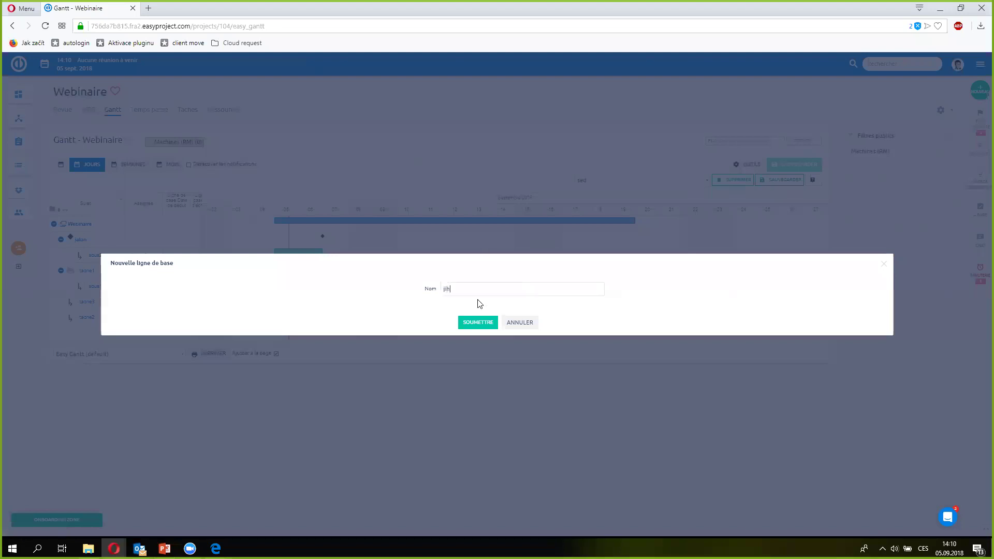
{"action": "type", "text": "d"}
{"action": "left_click", "coordinate": [472, 325]}
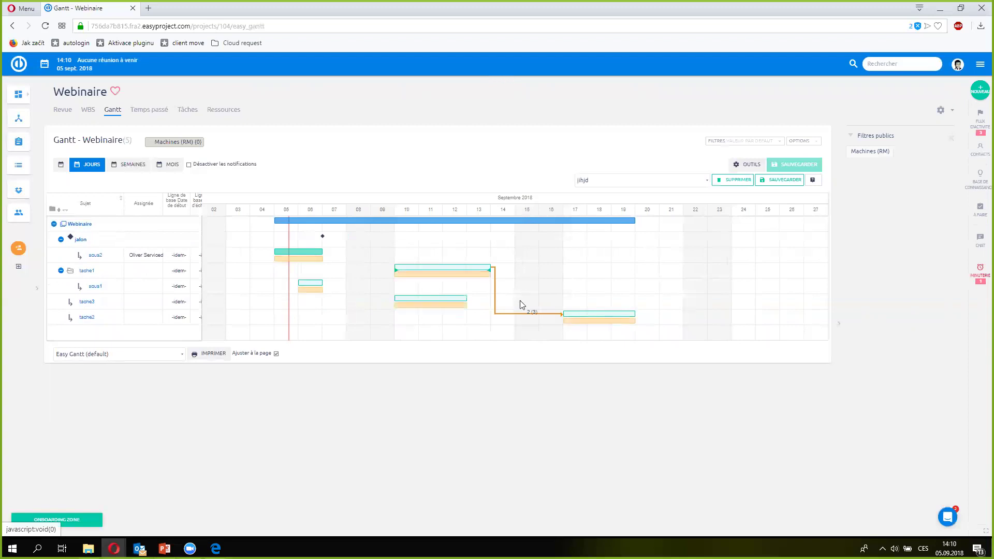
Compare the current schedule with the baselines sed and jihjd, and check tache1's dates against sed.
{"action": "left_click", "coordinate": [697, 184]}
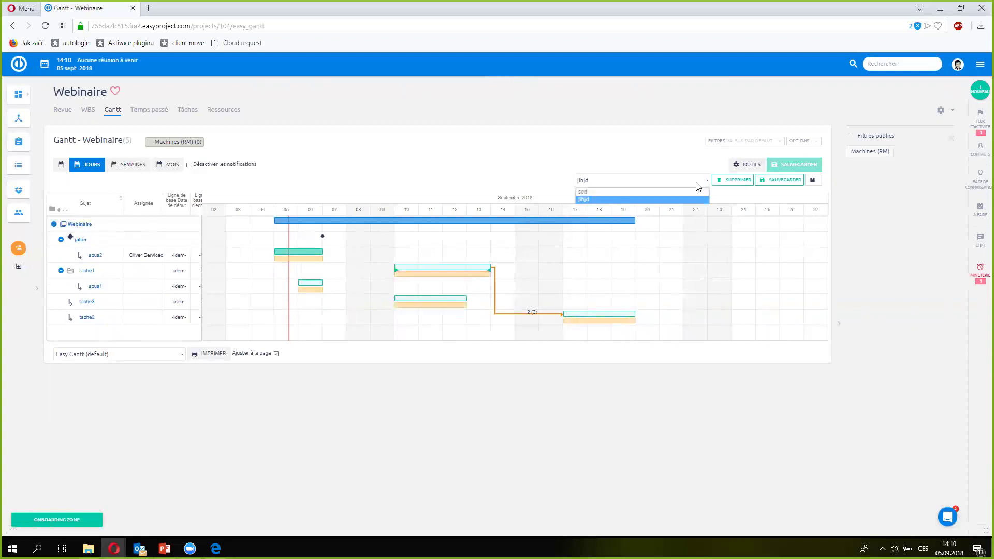
{"action": "left_click", "coordinate": [656, 192]}
{"action": "left_click", "coordinate": [696, 181]}
{"action": "left_click", "coordinate": [659, 202]}
{"action": "left_click", "coordinate": [705, 182]}
{"action": "left_click", "coordinate": [656, 192]}
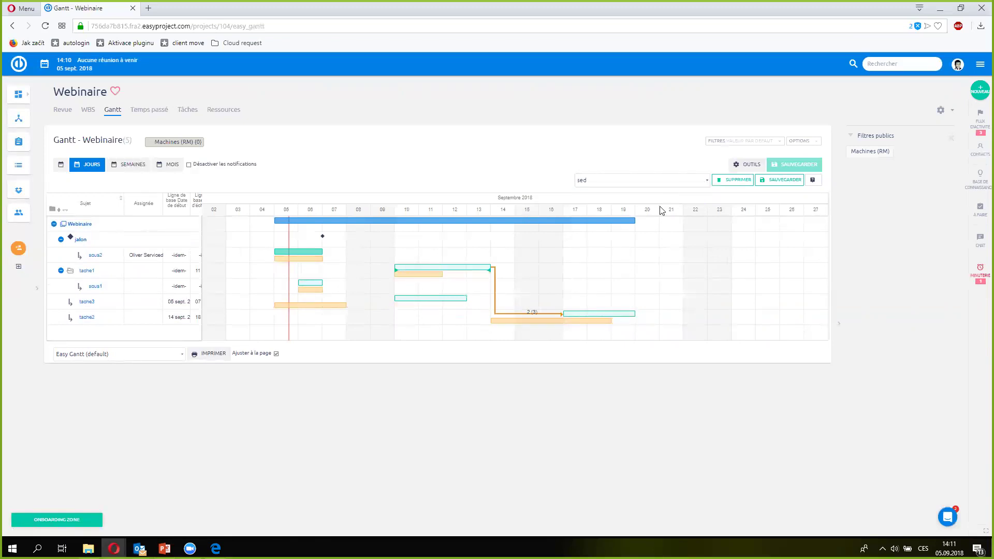
{"action": "mouse_move", "coordinate": [444, 276]}
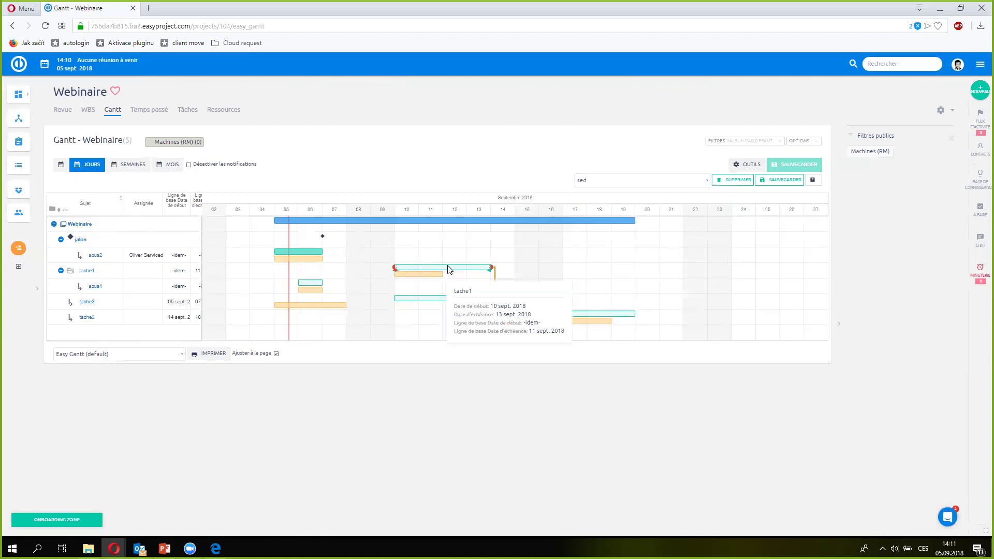
{"action": "left_click", "coordinate": [760, 166]}
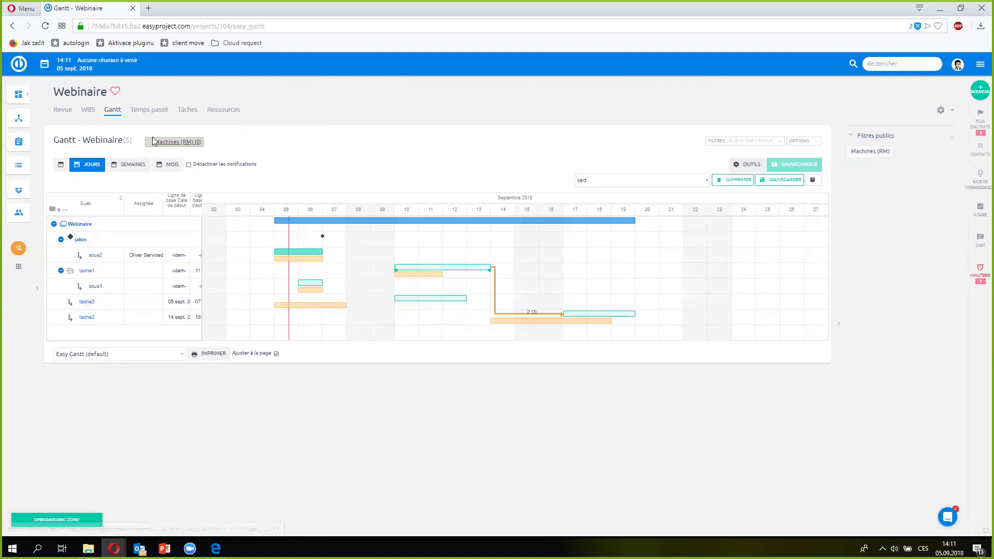
In the project's resource view, set tache3's estimated time to 23 hours and assign the task to the sales director.
{"action": "left_click", "coordinate": [224, 114]}
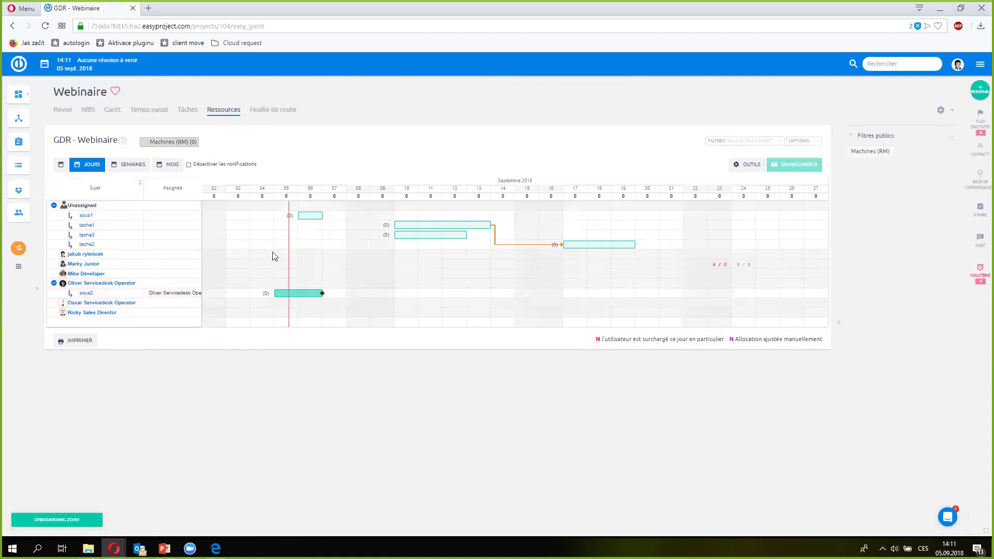
{"action": "left_click", "coordinate": [387, 235]}
{"action": "key", "text": "Return"}
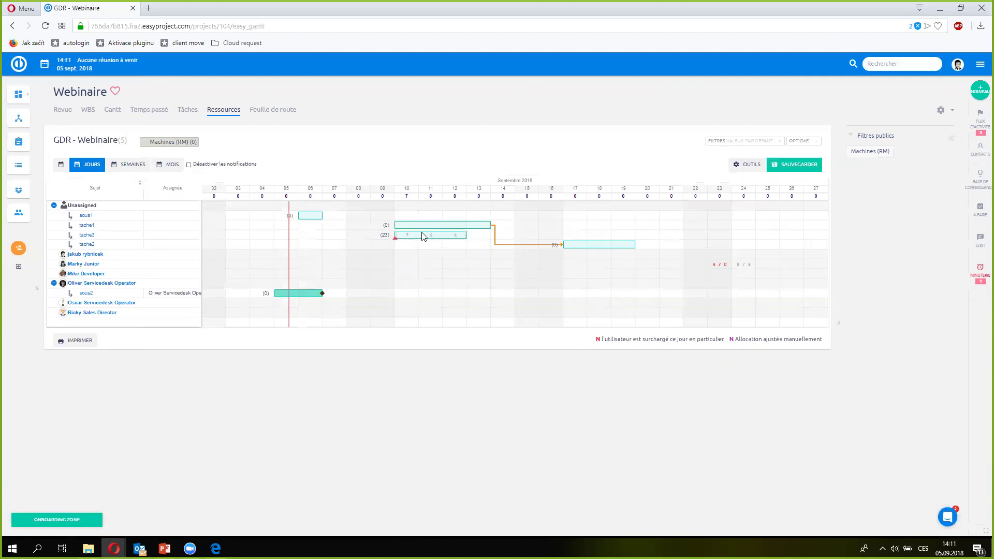
{"action": "left_click_drag", "start_coordinate": [411, 240], "coordinate": [419, 315]}
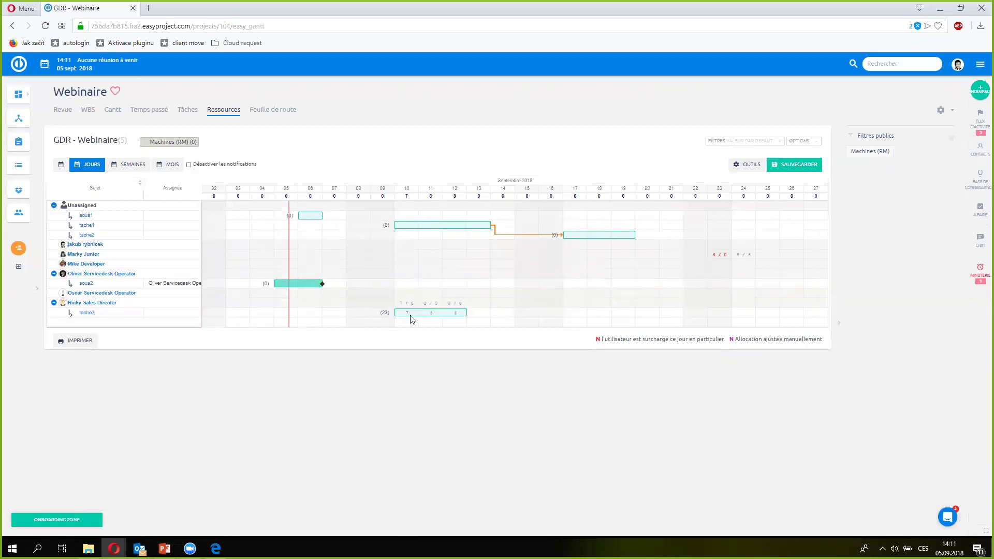
Set tache3's allocation on 11 September to 0 hours and check the reported allocation problem.
{"action": "left_click", "coordinate": [439, 315]}
{"action": "type", "text": "0"}
{"action": "key", "text": "Return"}
{"action": "left_click", "coordinate": [715, 165]}
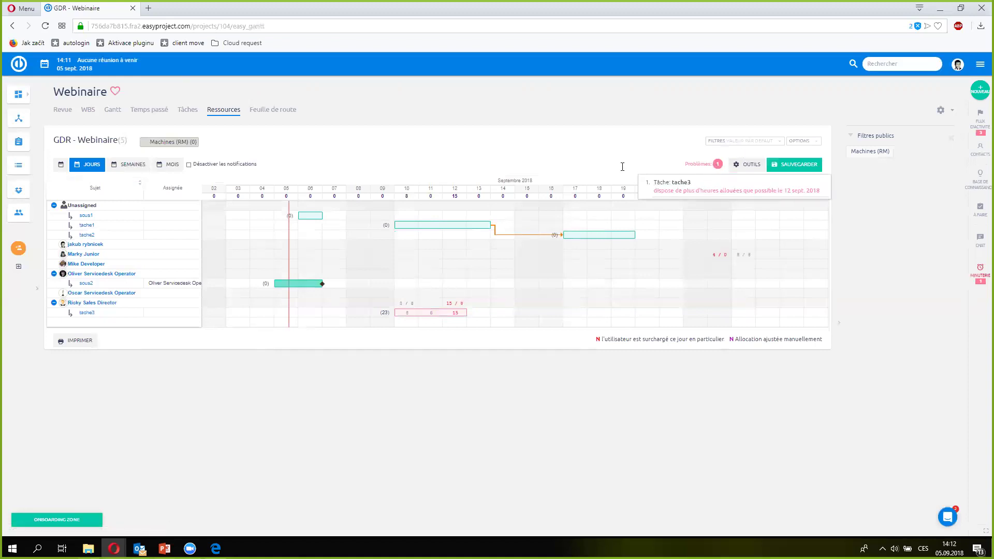
Extend tache3 to 14 September and set its allocation on 12 September to 5 hours.
{"action": "left_click_drag", "start_coordinate": [462, 313], "coordinate": [490, 313]}
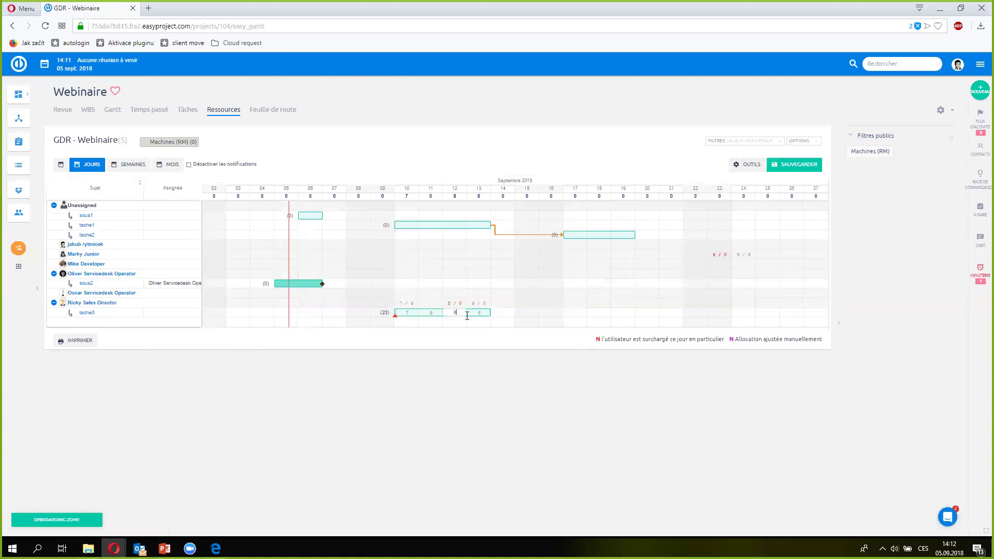
{"action": "key", "text": "Return"}
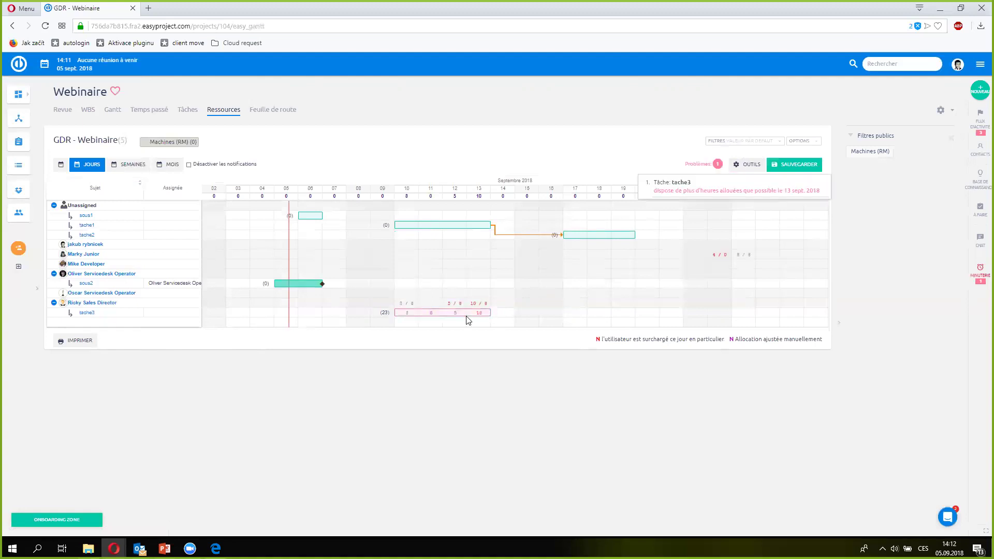
{"action": "left_click_drag", "start_coordinate": [506, 319], "coordinate": [514, 316]}
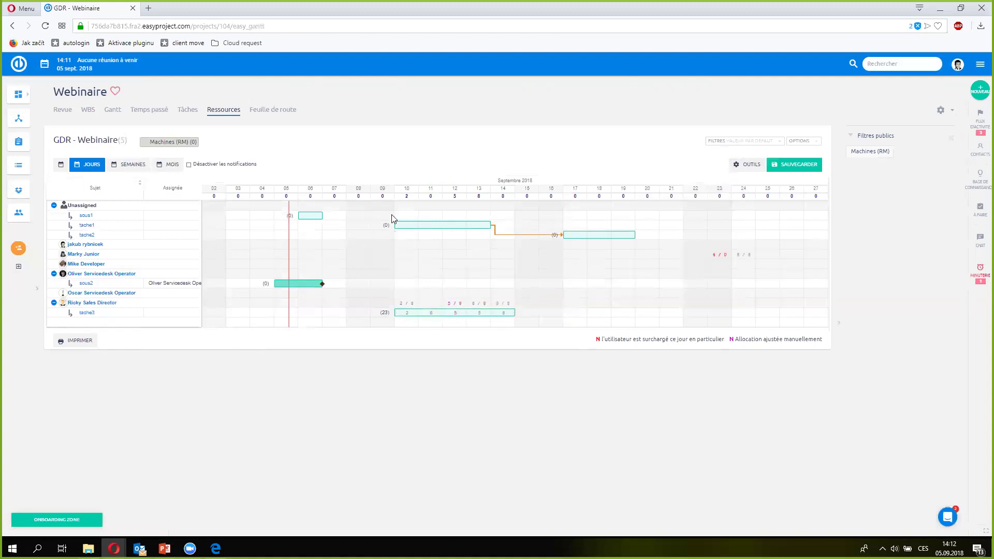
Assign tache1 to the junior team member and save the resource plan.
{"action": "left_click_drag", "start_coordinate": [434, 230], "coordinate": [432, 252]}
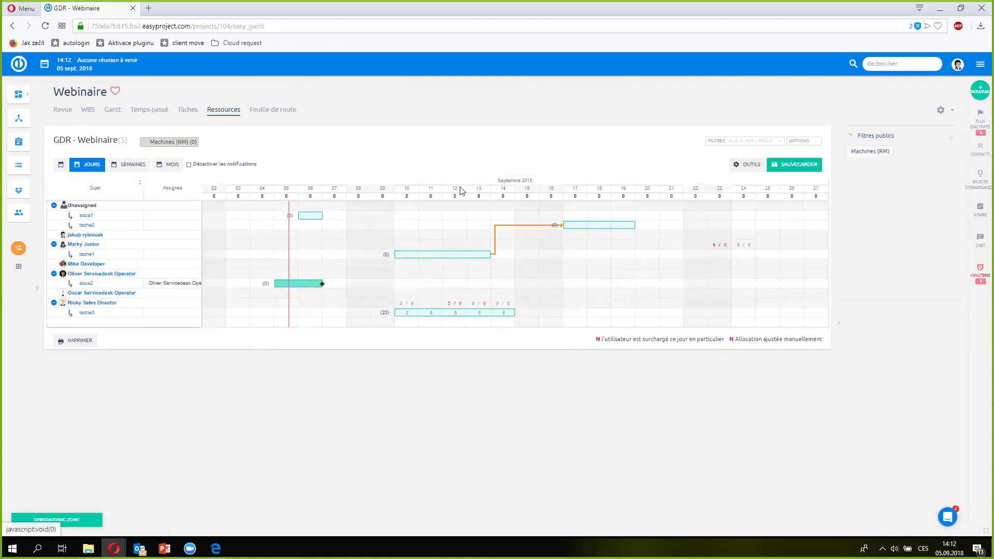
{"action": "left_click", "coordinate": [793, 175]}
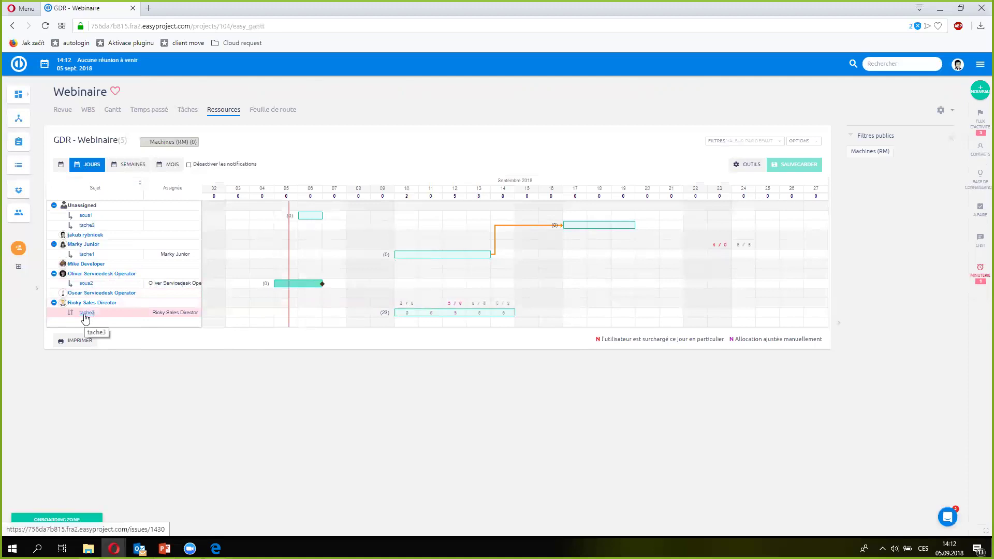
Open tache3 for updating and review its assignee choices, keeping the sales director assigned.
{"action": "left_click", "coordinate": [86, 313]}
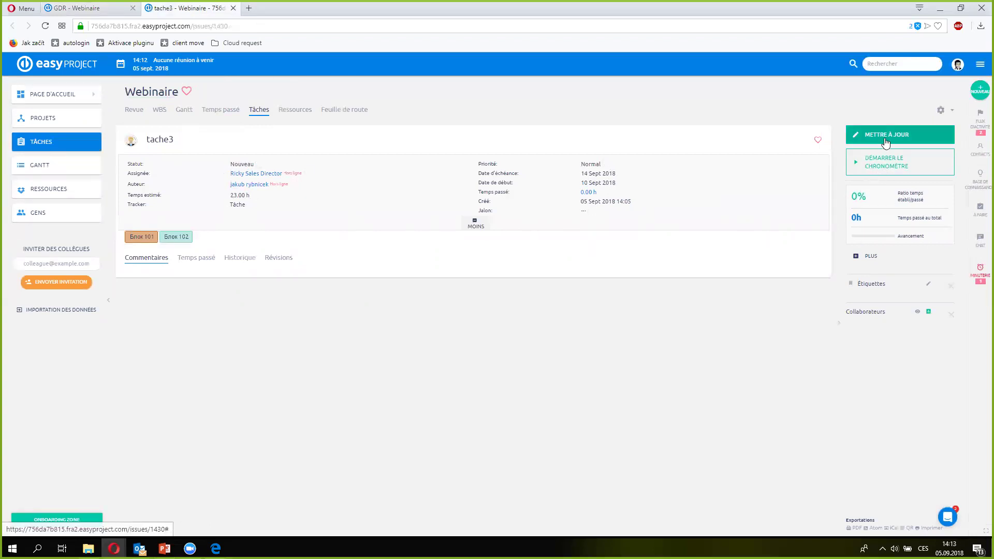
{"action": "left_click", "coordinate": [659, 236]}
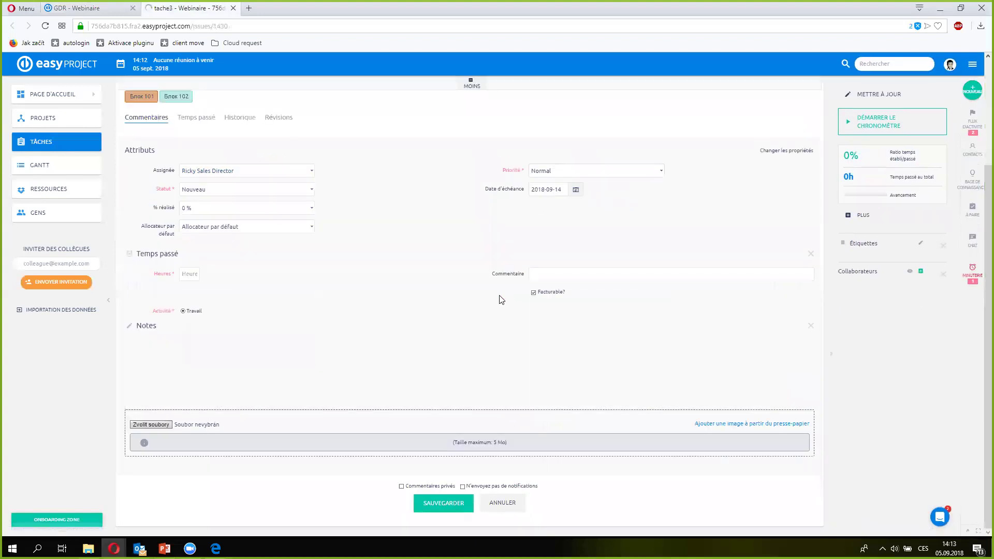
{"action": "left_click", "coordinate": [229, 176]}
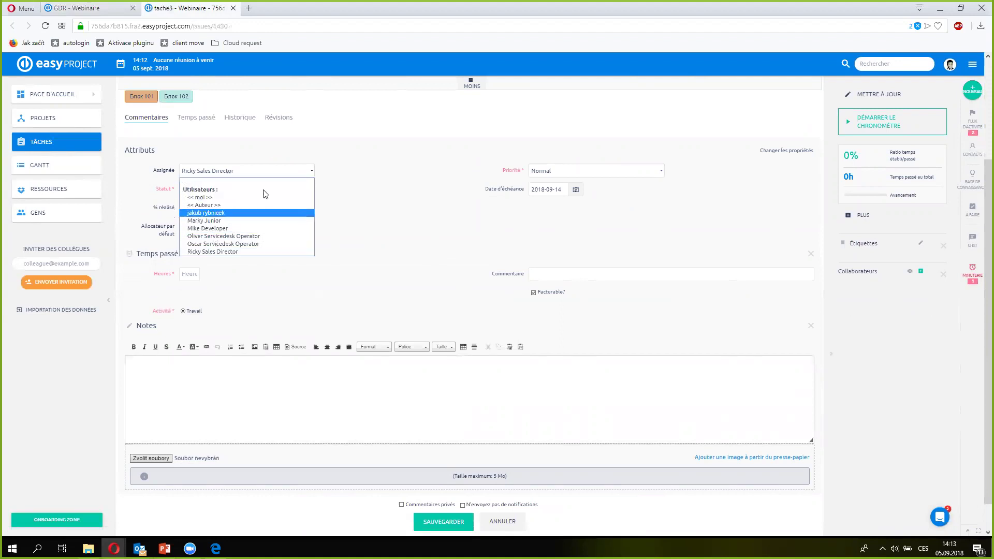
{"action": "left_click", "coordinate": [349, 179]}
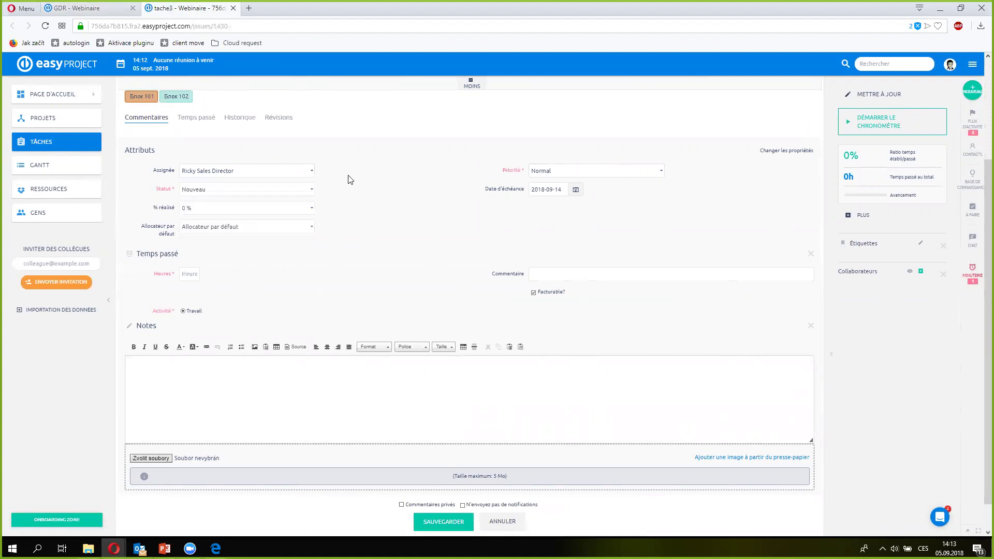
Set tache3's status to En cours, its progress to 60 % and its spent time to 12 hours, keeping the priority Normal.
{"action": "left_click", "coordinate": [314, 193]}
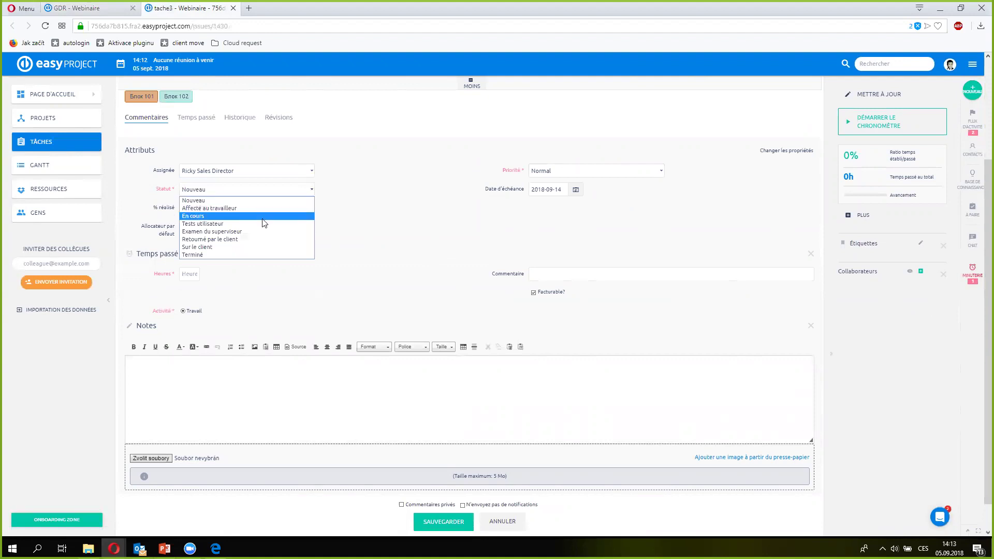
{"action": "left_click", "coordinate": [265, 217]}
{"action": "left_click", "coordinate": [228, 210]}
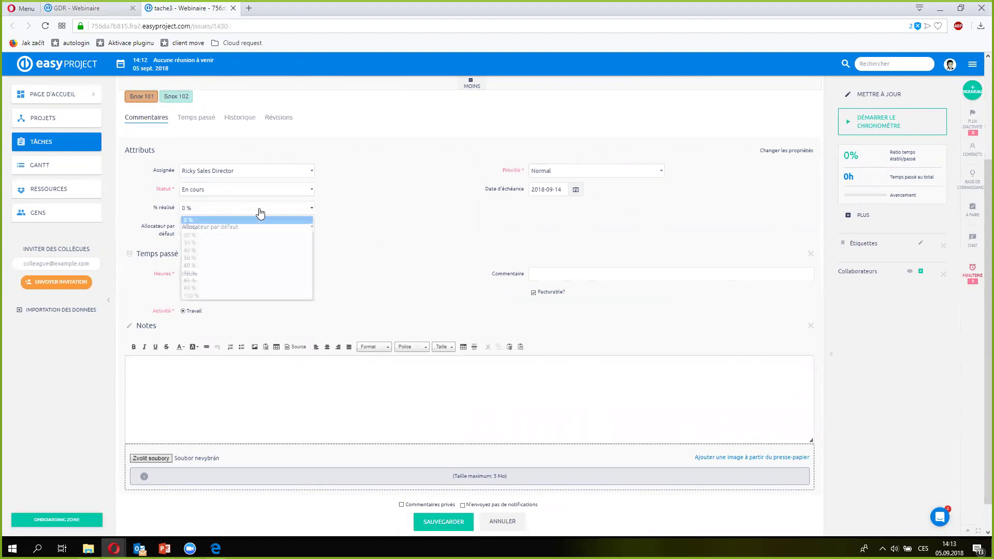
{"action": "left_click", "coordinate": [231, 265]}
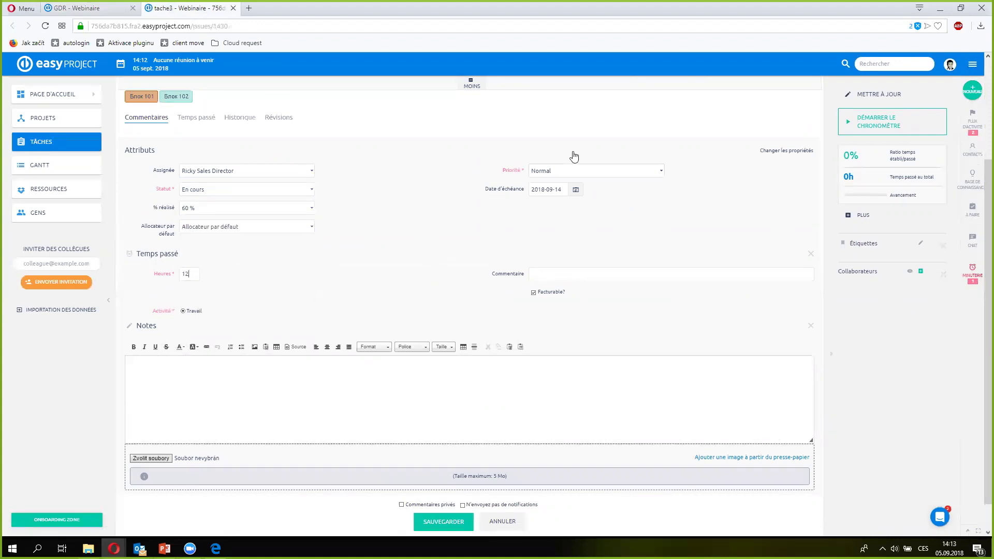
{"action": "left_click", "coordinate": [653, 171]}
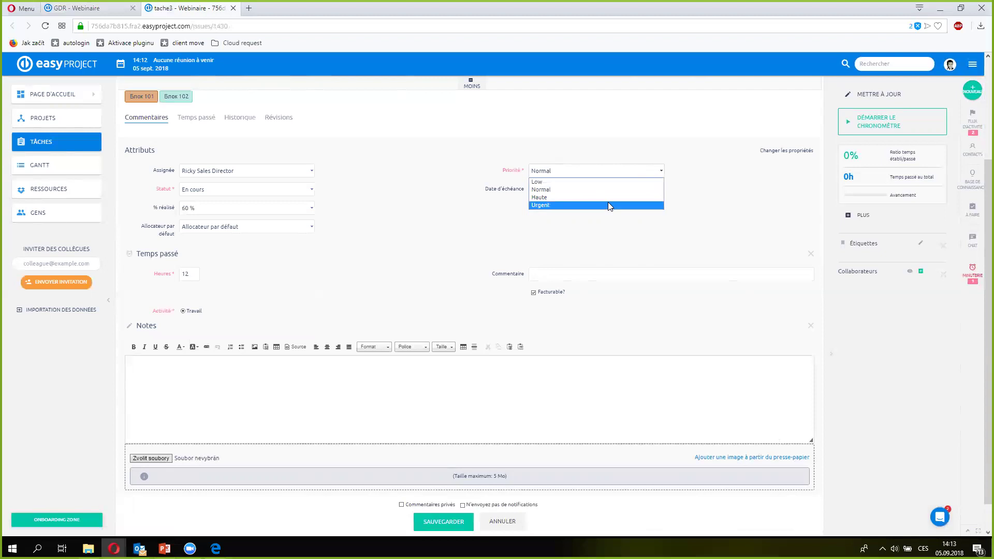
{"action": "left_click", "coordinate": [713, 192]}
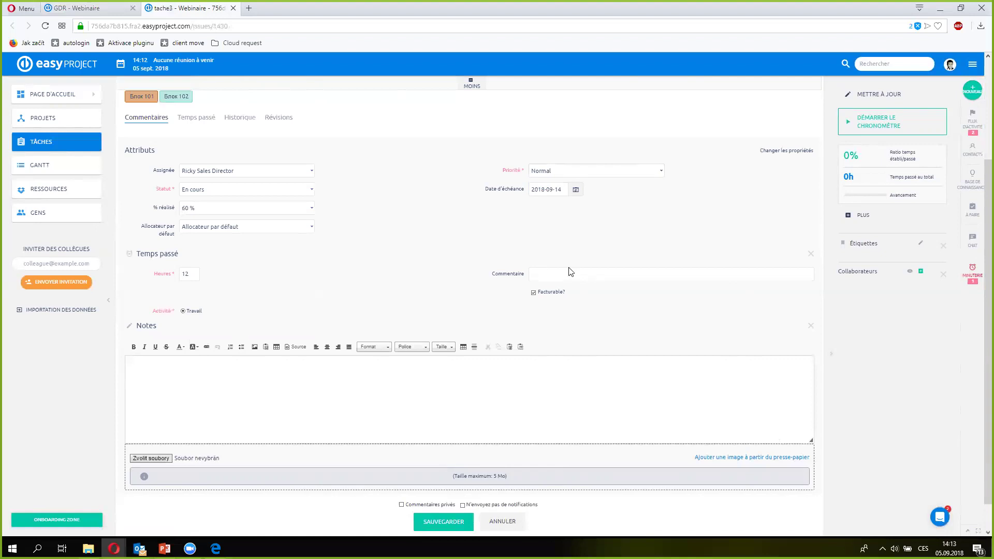
Add the time comment "hzhfhfgf" and the note "hjrzejtzj" to tache3 and save the update.
{"action": "type", "text": "hzhfhfgf"}
{"action": "scroll", "coordinate": [362, 293], "scroll_direction": "down", "scroll_amount": 1}
{"action": "left_click", "coordinate": [308, 359]}
{"action": "type", "text": "hjrzejtz"}
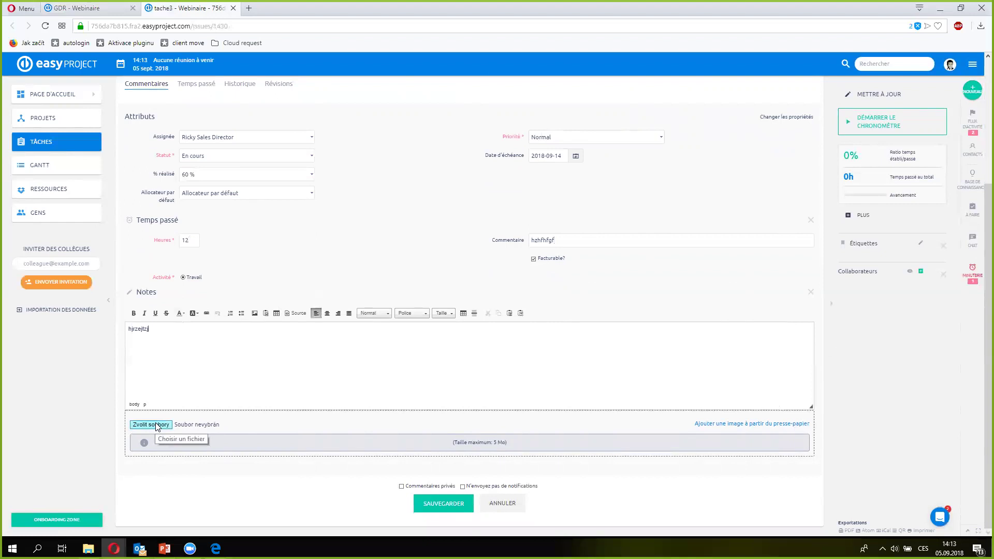
{"action": "left_click", "coordinate": [441, 506]}
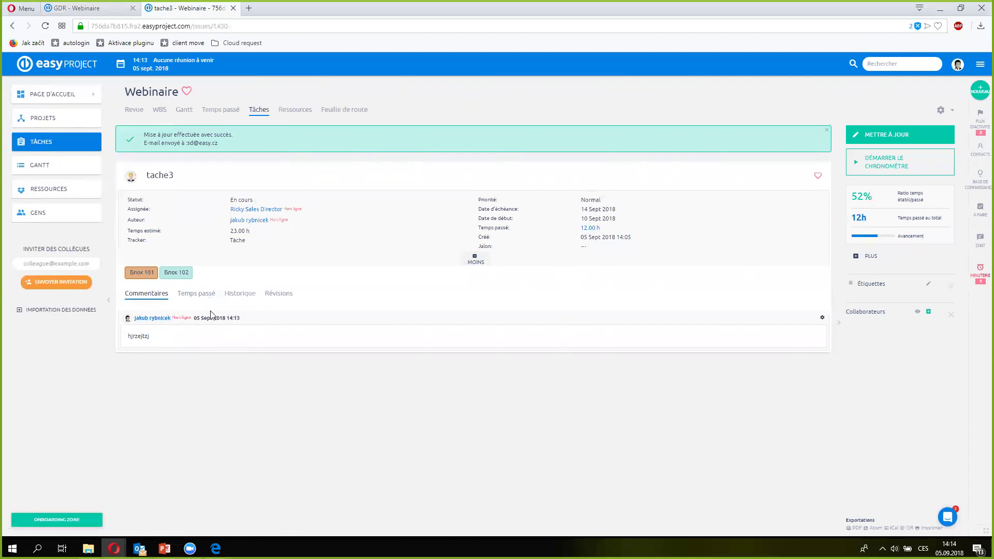
Review tache3's logged time and its change history, expanding the details of the earlier entries.
{"action": "left_click", "coordinate": [197, 293]}
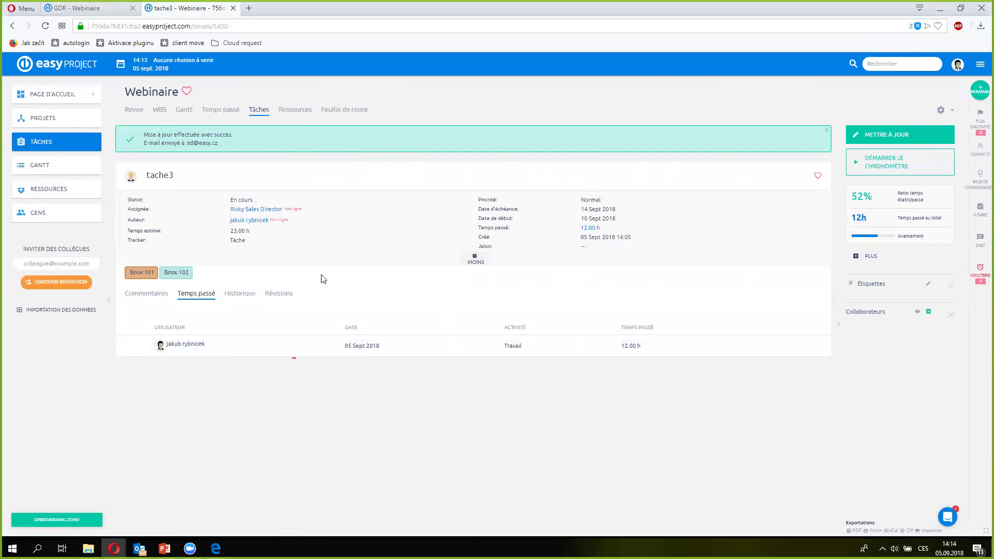
{"action": "left_click", "coordinate": [239, 298]}
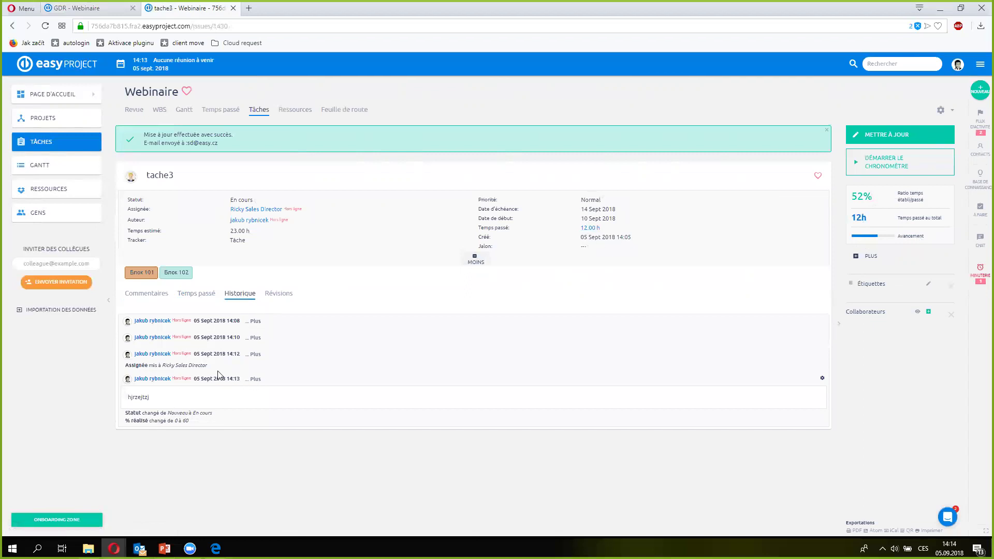
{"action": "left_click", "coordinate": [255, 356]}
{"action": "left_click", "coordinate": [255, 338]}
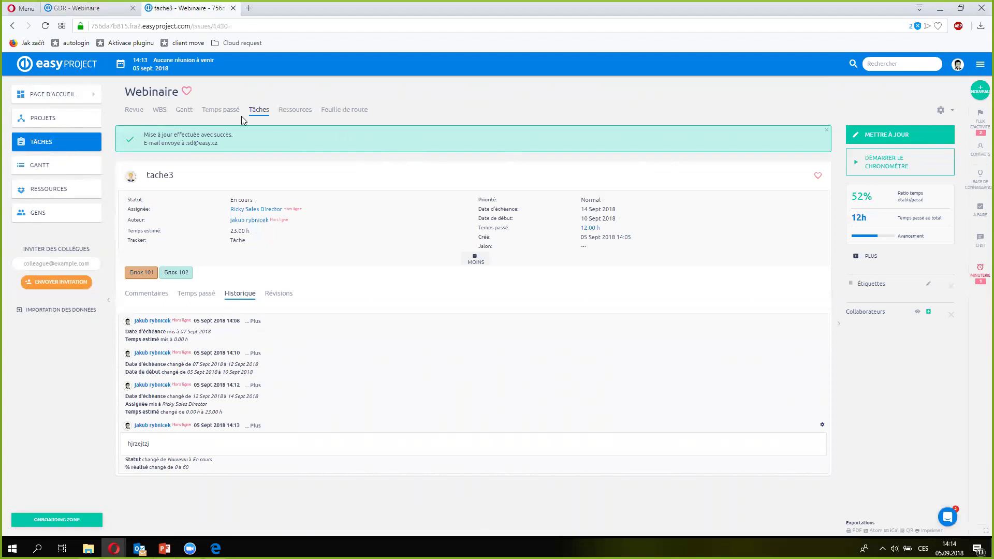
Extend tache3 to 17 September in the project's resource plan and save the plan.
{"action": "left_click", "coordinate": [288, 114]}
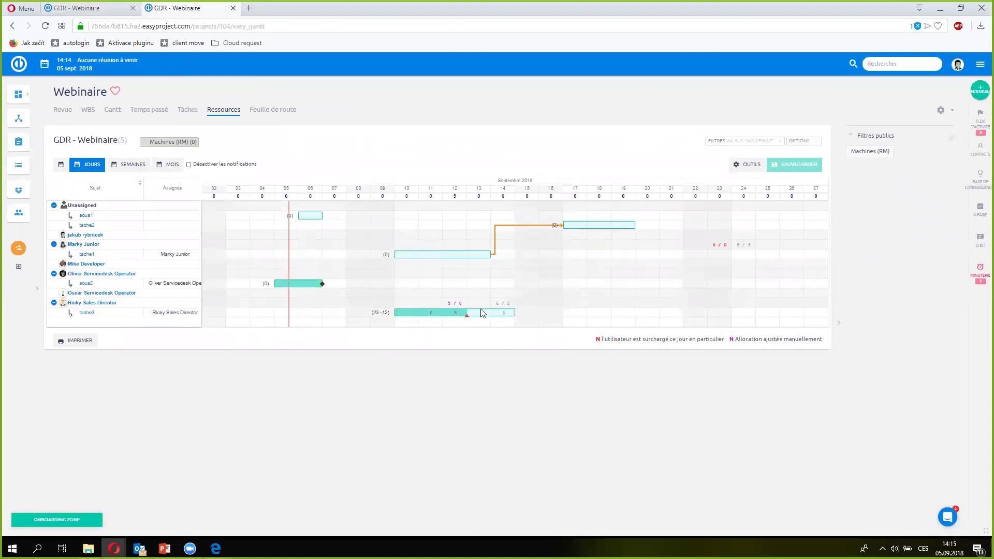
{"action": "left_click_drag", "start_coordinate": [512, 312], "coordinate": [587, 313]}
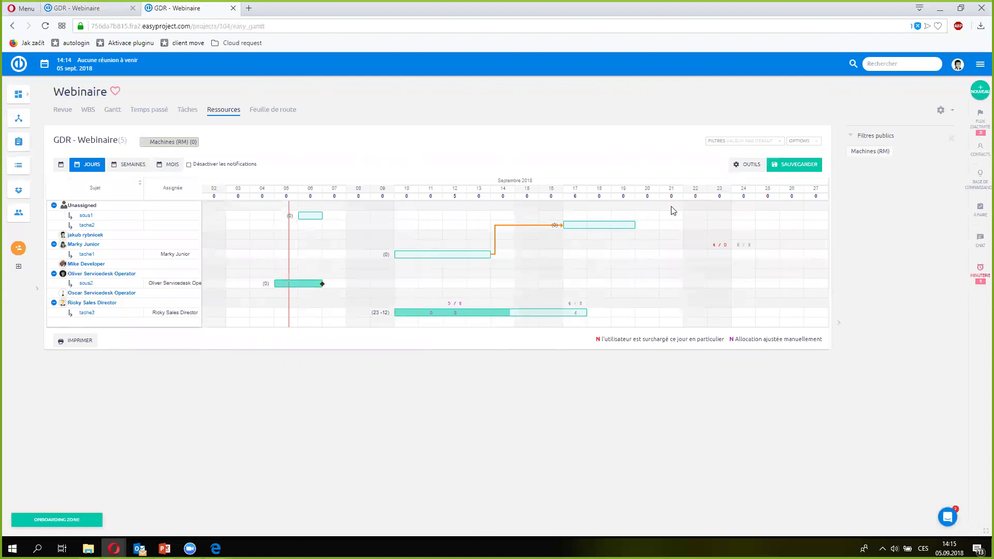
{"action": "left_click", "coordinate": [800, 169]}
{"action": "key", "text": "Return"}
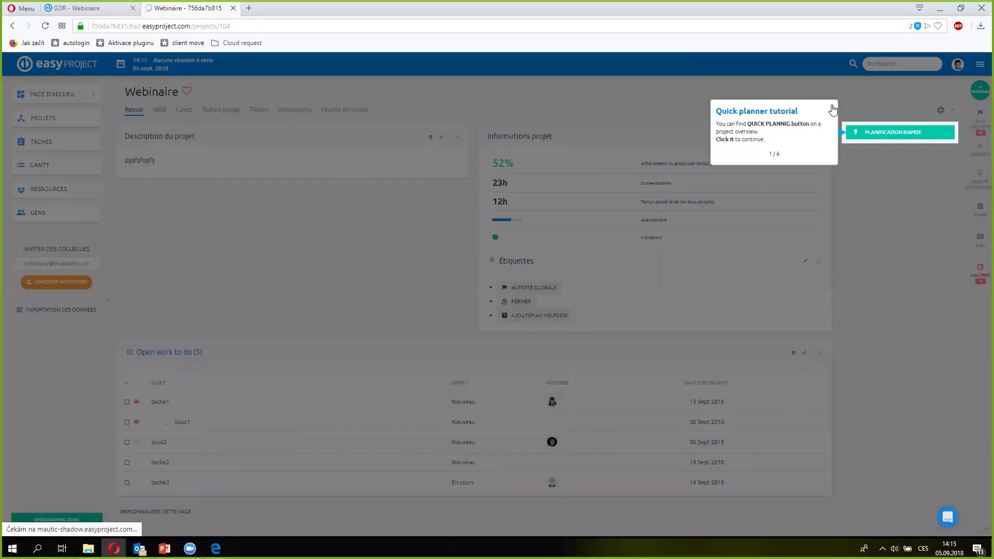
Dismiss the quick planner tutorial on the project overview and examine the filters available for the project's spent time.
{"action": "left_click", "coordinate": [824, 128]}
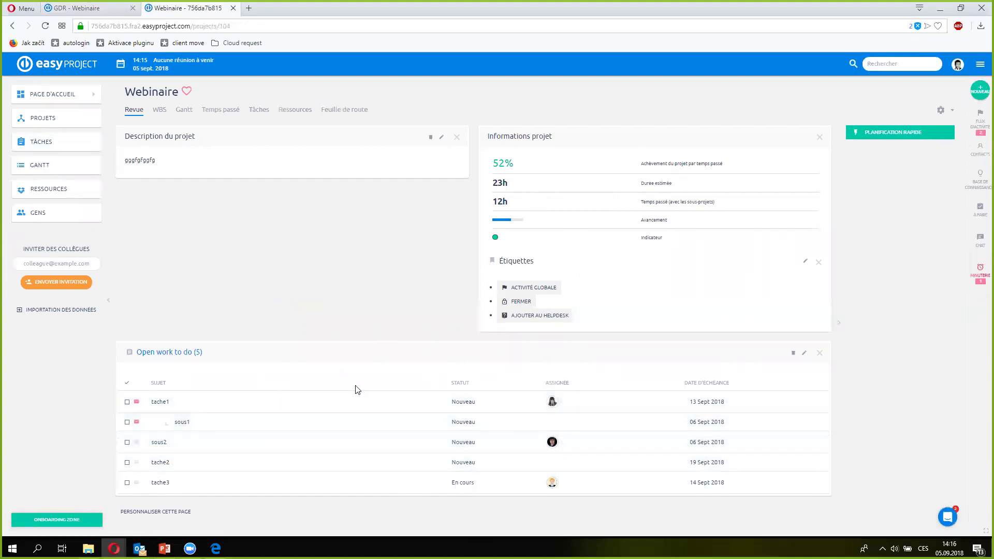
{"action": "left_click", "coordinate": [226, 110]}
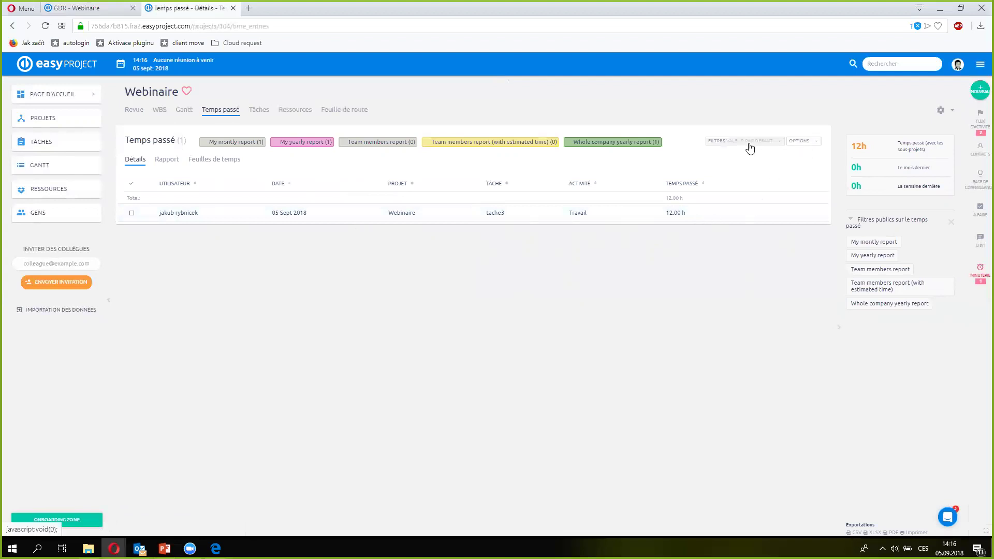
{"action": "left_click", "coordinate": [725, 145]}
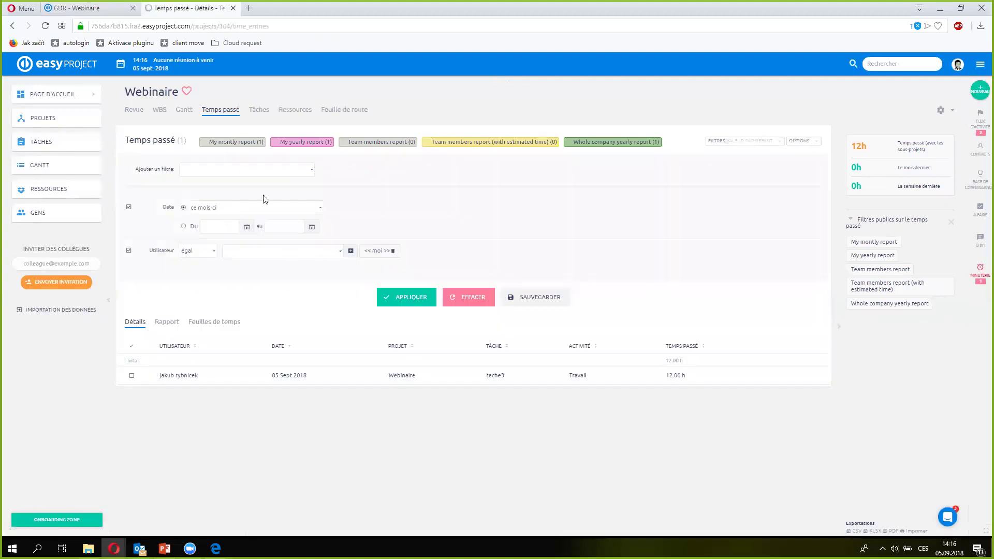
{"action": "left_click", "coordinate": [306, 170]}
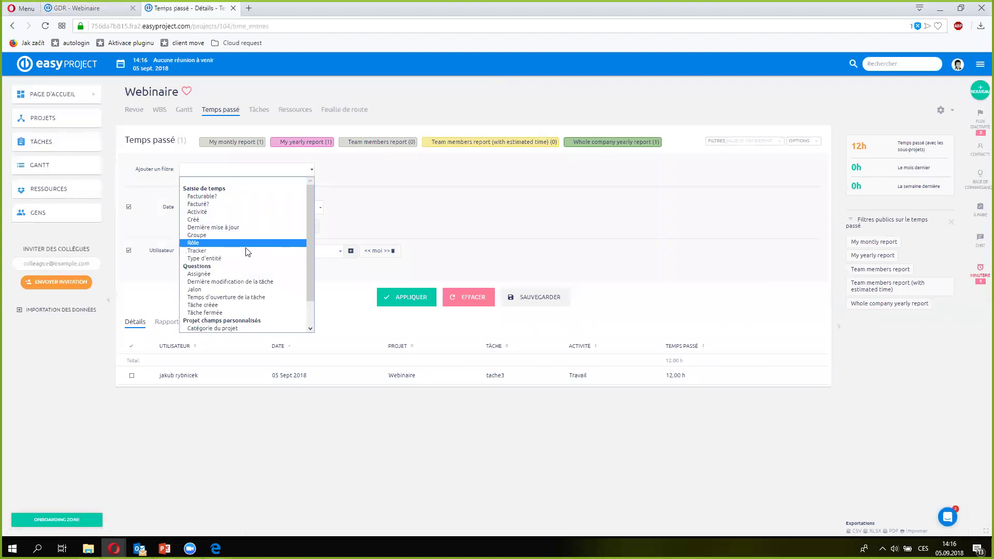
{"action": "left_click_drag", "start_coordinate": [313, 226], "coordinate": [309, 259]}
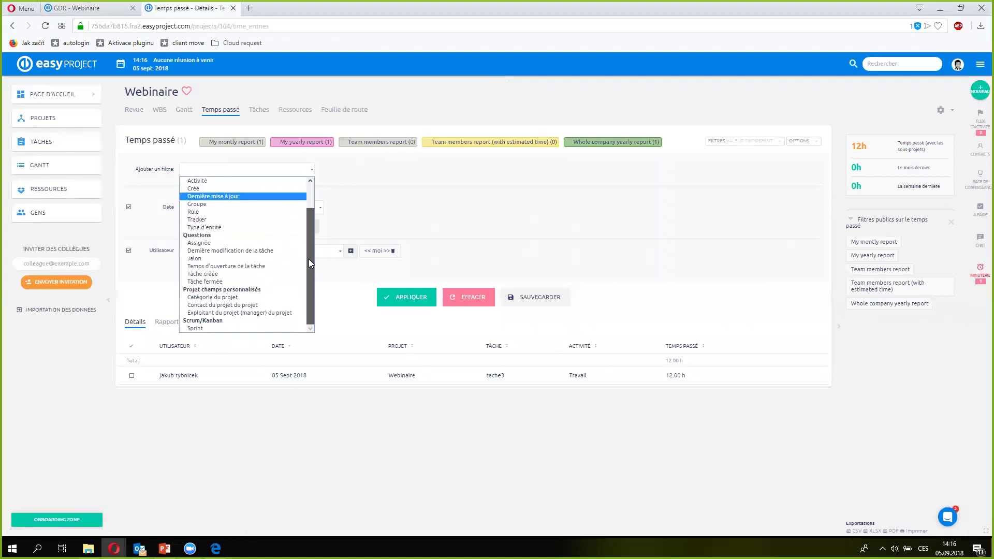
{"action": "left_click", "coordinate": [314, 171]}
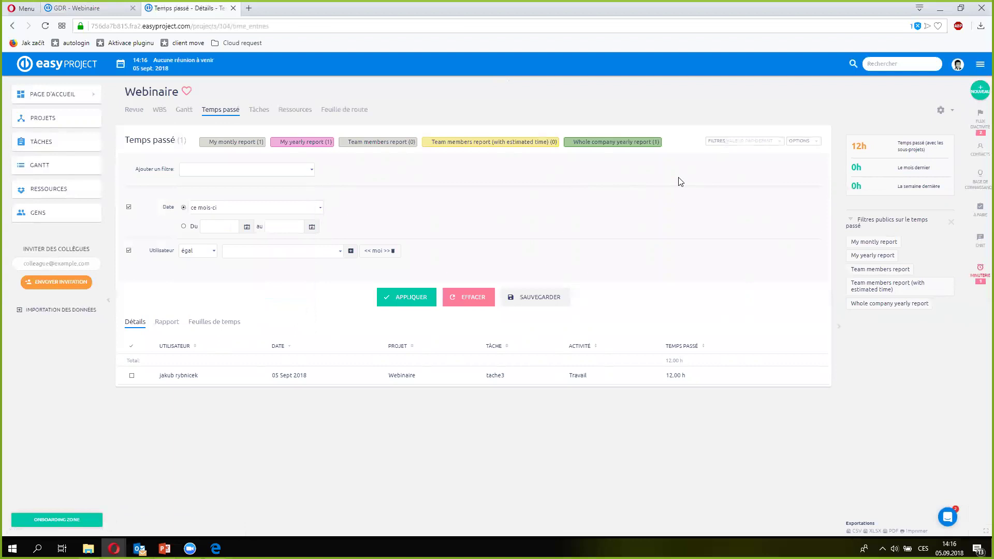
Add the Jalon and Rôle columns to the spent-time list and apply the display options.
{"action": "left_click", "coordinate": [809, 143]}
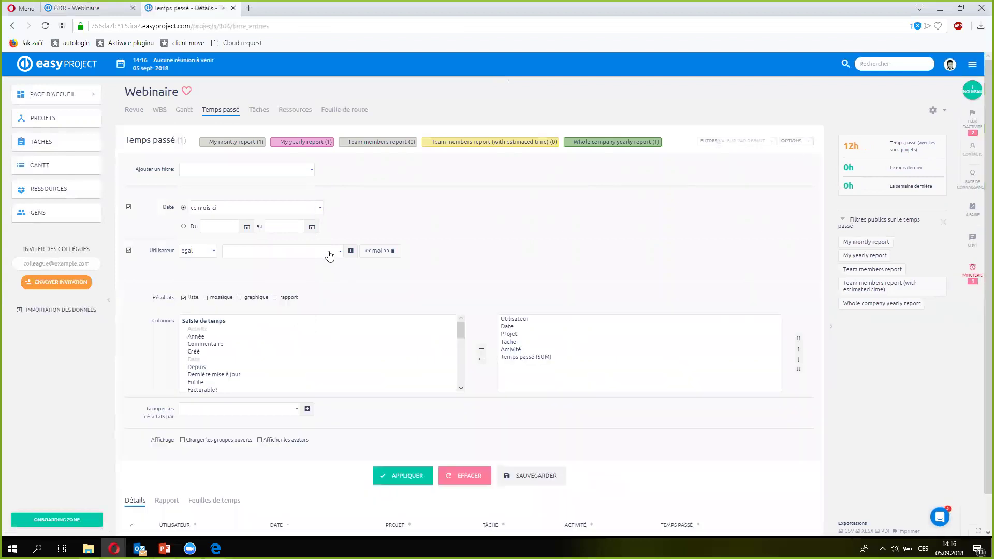
{"action": "left_click", "coordinate": [748, 148]}
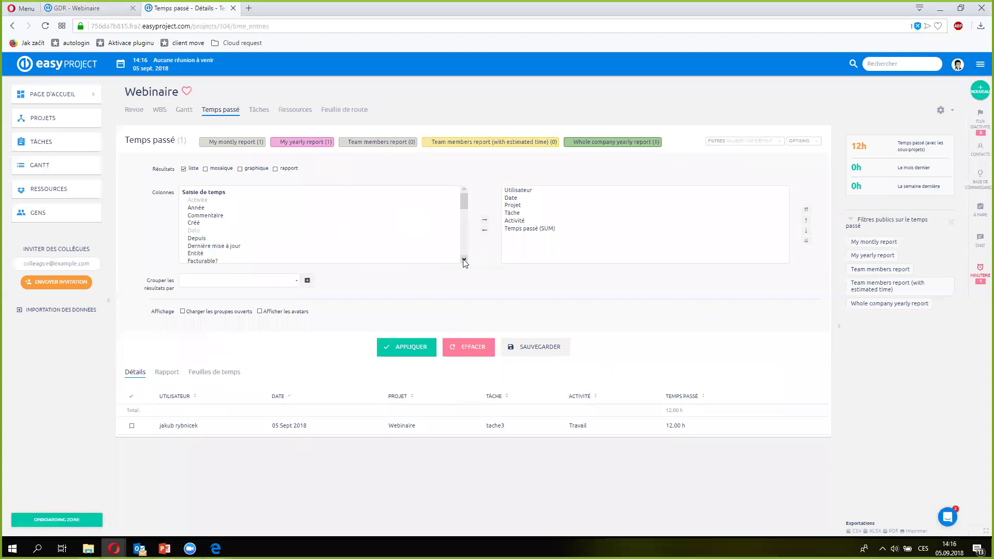
{"action": "scroll", "coordinate": [464, 259], "scroll_direction": "down", "scroll_amount": 2}
{"action": "left_click", "coordinate": [202, 235]}
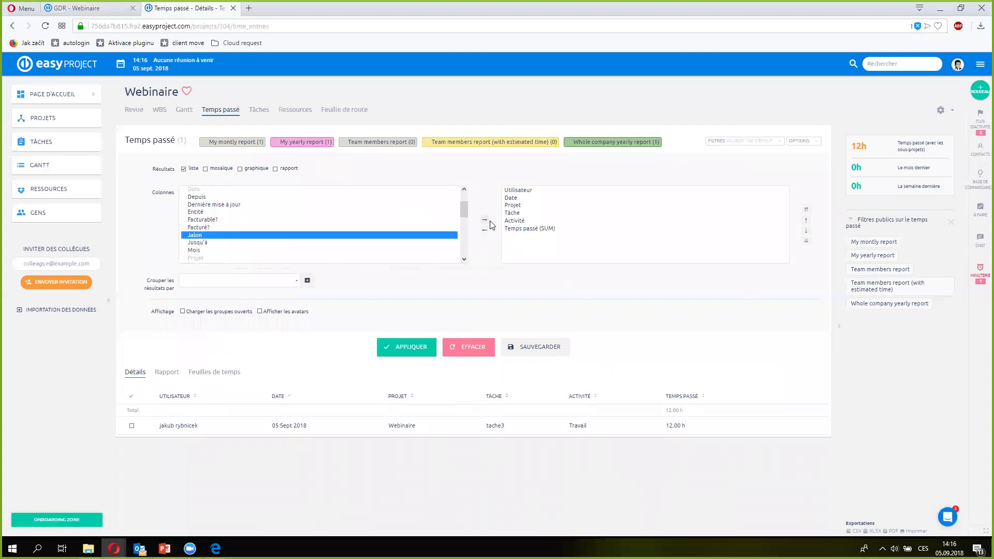
{"action": "left_click", "coordinate": [485, 220]}
{"action": "scroll", "coordinate": [465, 258], "scroll_direction": "down", "scroll_amount": 3}
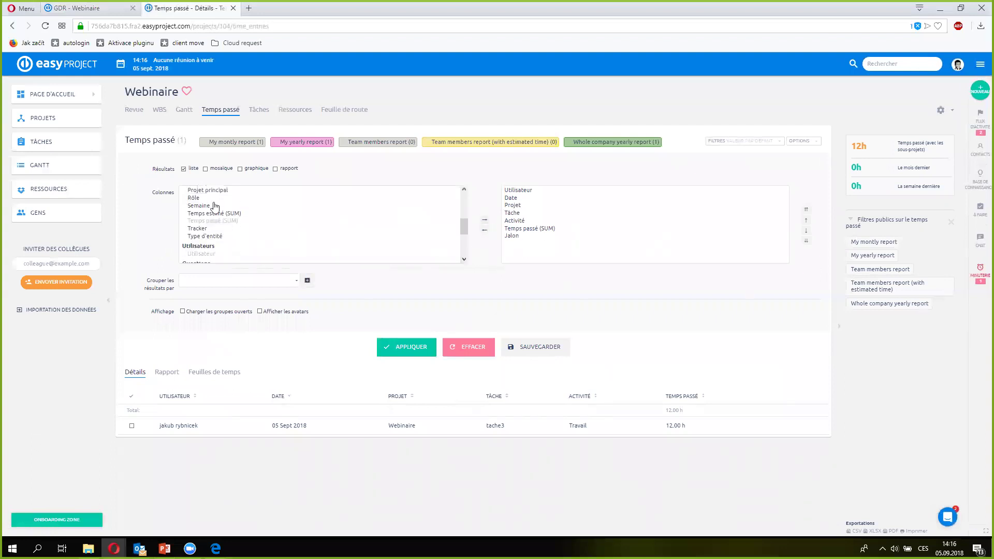
{"action": "left_click", "coordinate": [210, 198]}
{"action": "left_click", "coordinate": [485, 220]}
{"action": "left_click", "coordinate": [420, 356]}
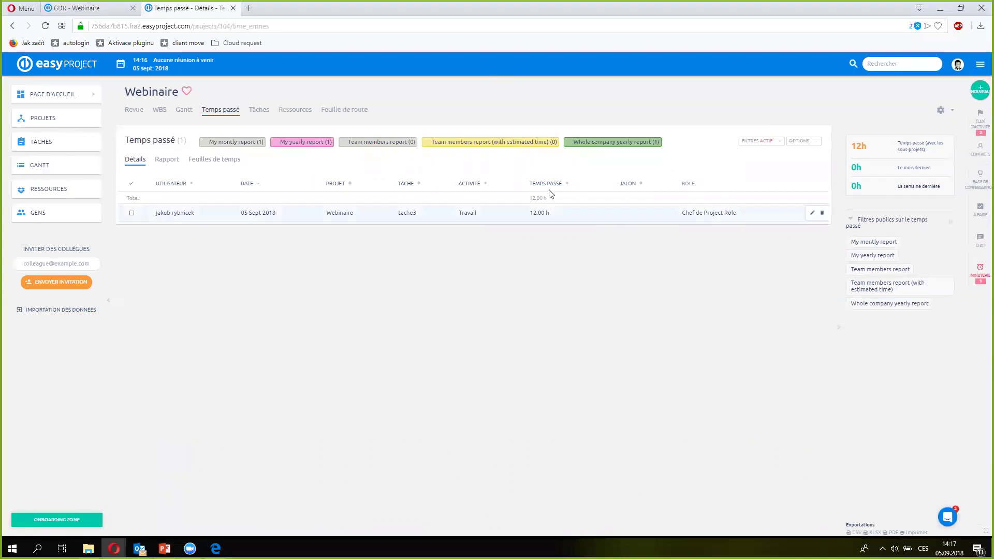
Check the project's task list and the choices for creating new items, and return to the resource plan.
{"action": "left_click", "coordinate": [261, 110]}
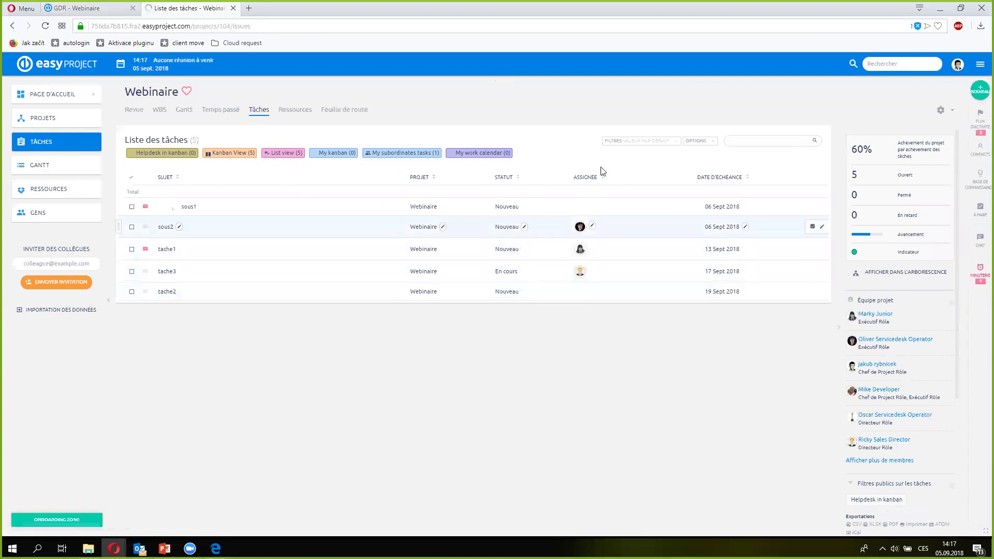
{"action": "left_click", "coordinate": [603, 180]}
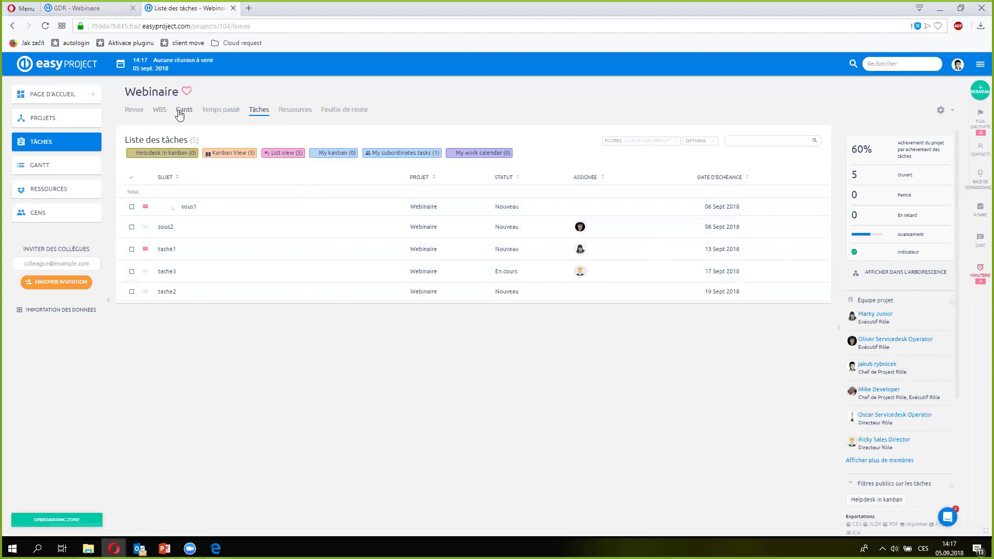
{"action": "left_click", "coordinate": [978, 94]}
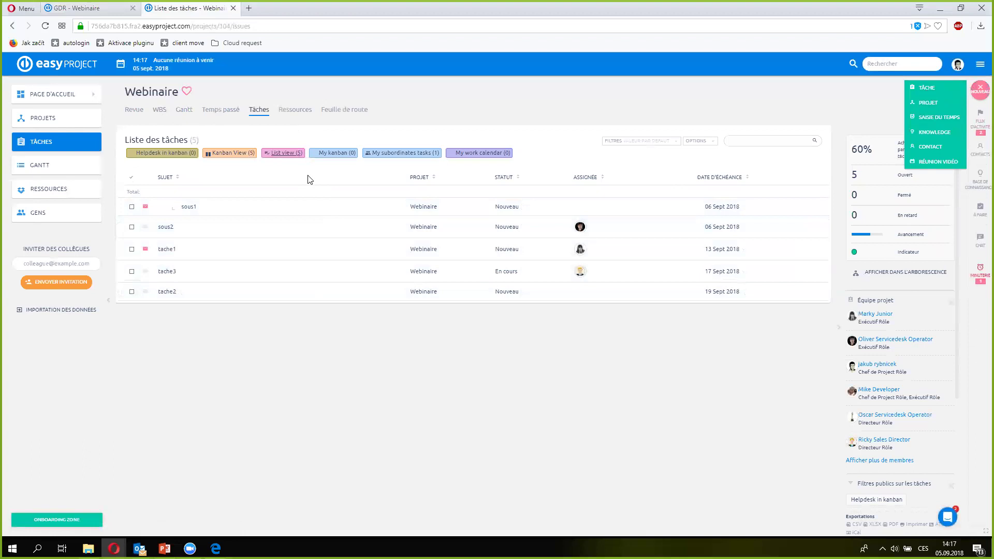
{"action": "left_click", "coordinate": [306, 110]}
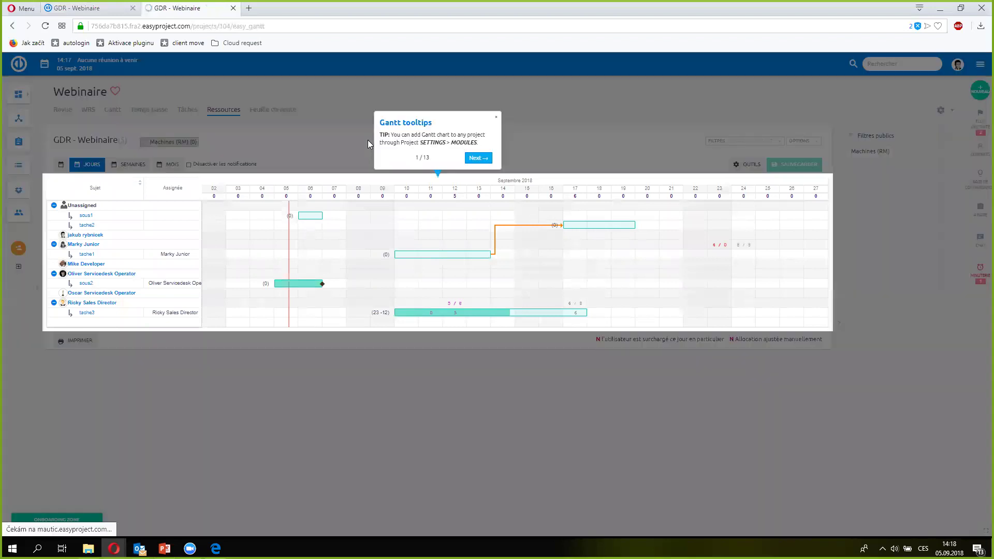
{"action": "left_click", "coordinate": [496, 117]}
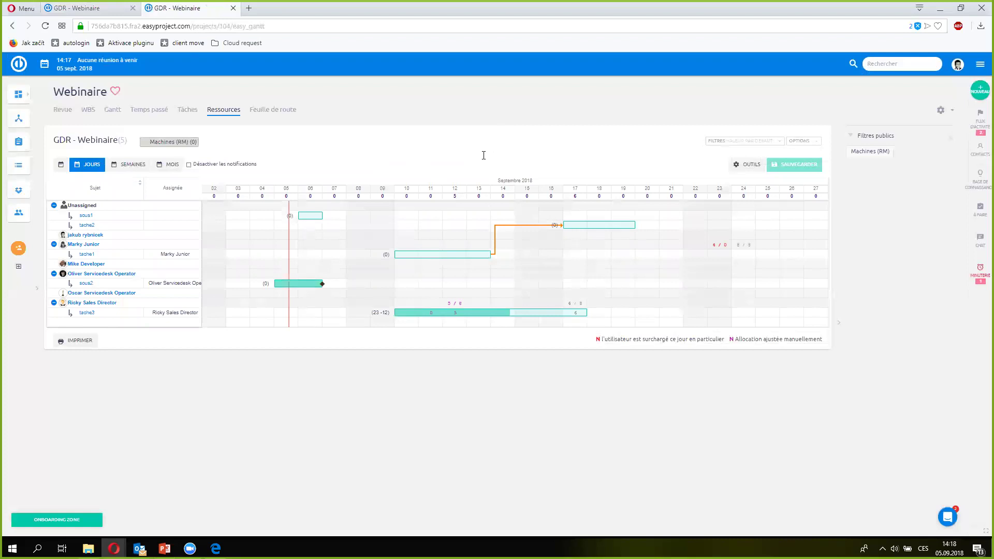